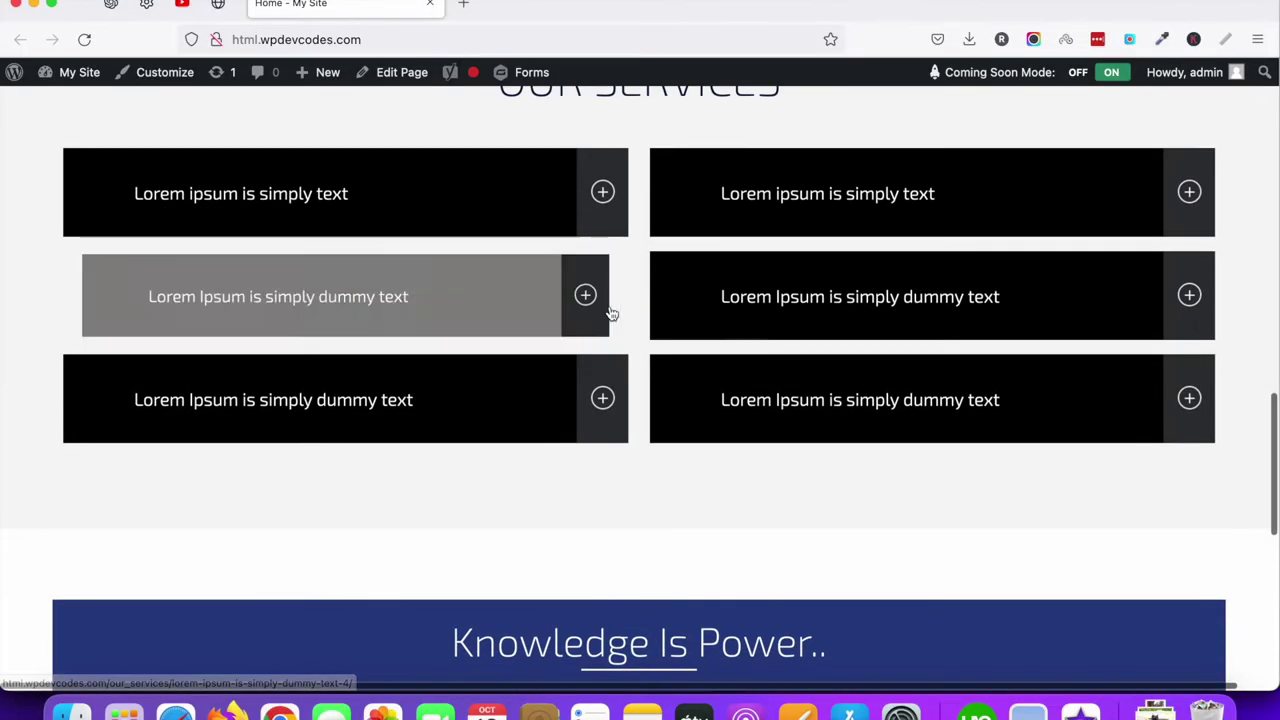
# Step: Create and publish a new page titled 'Events' at the /events/ permalink
pyautogui.scroll(15, 643, 250)
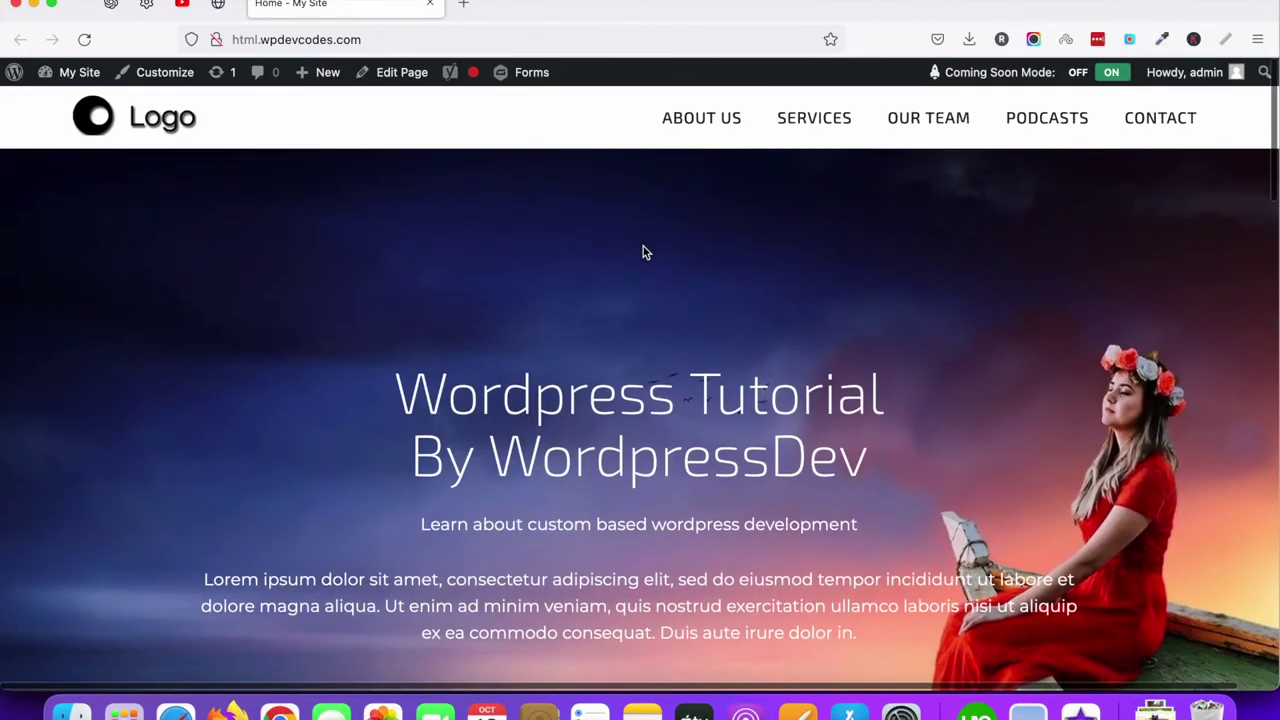
pyautogui.scroll(-10, 647, 304)
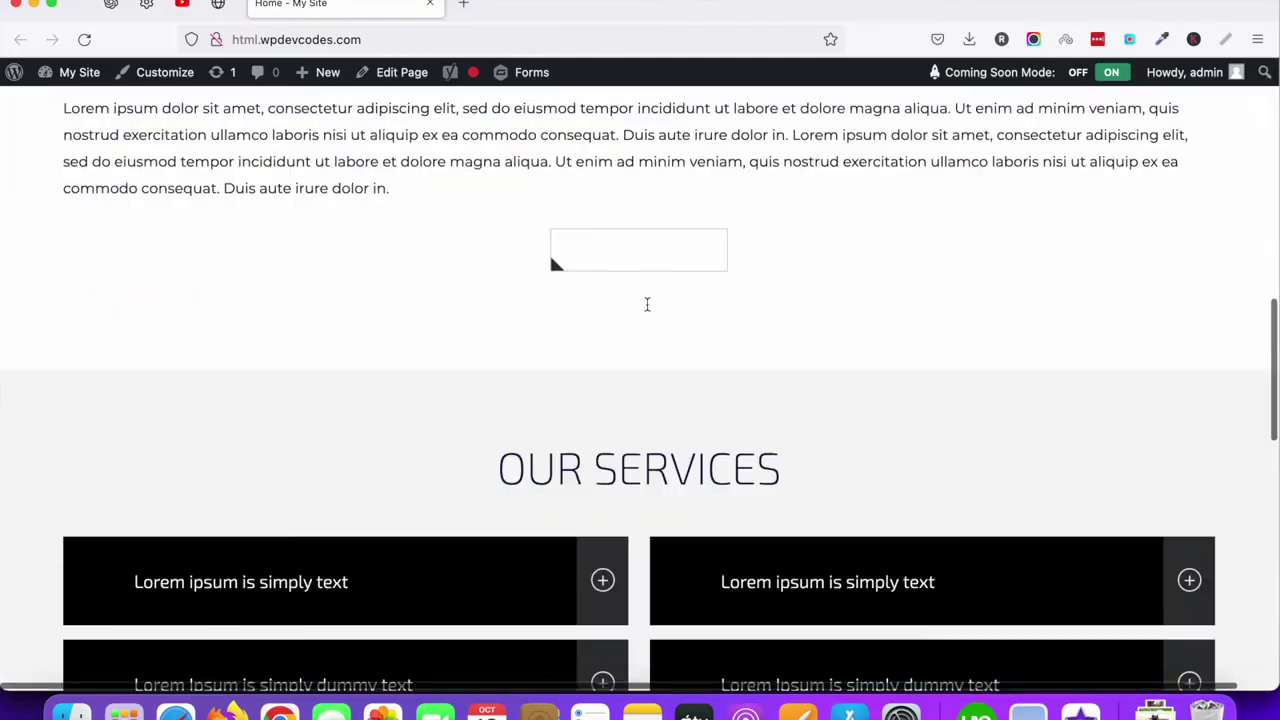
pyautogui.scroll(-5, 647, 304)
pyautogui.scroll(15, 647, 304)
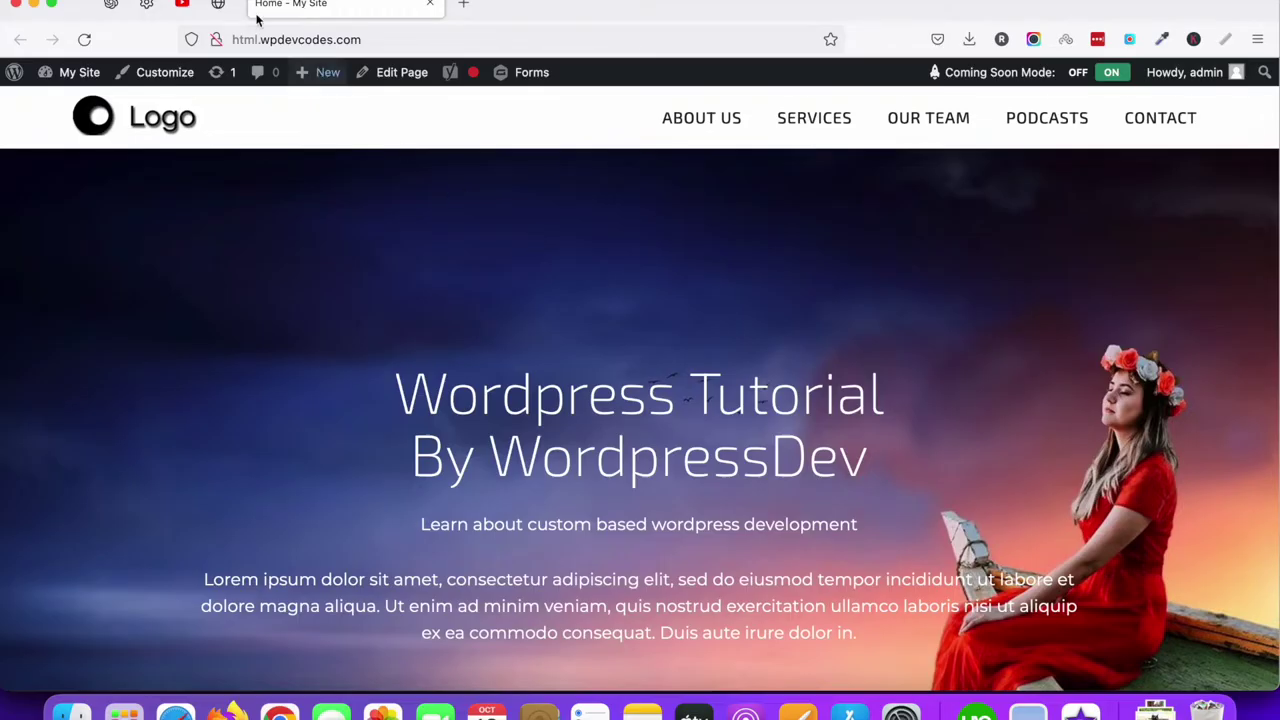
pyautogui.click(218, 6)
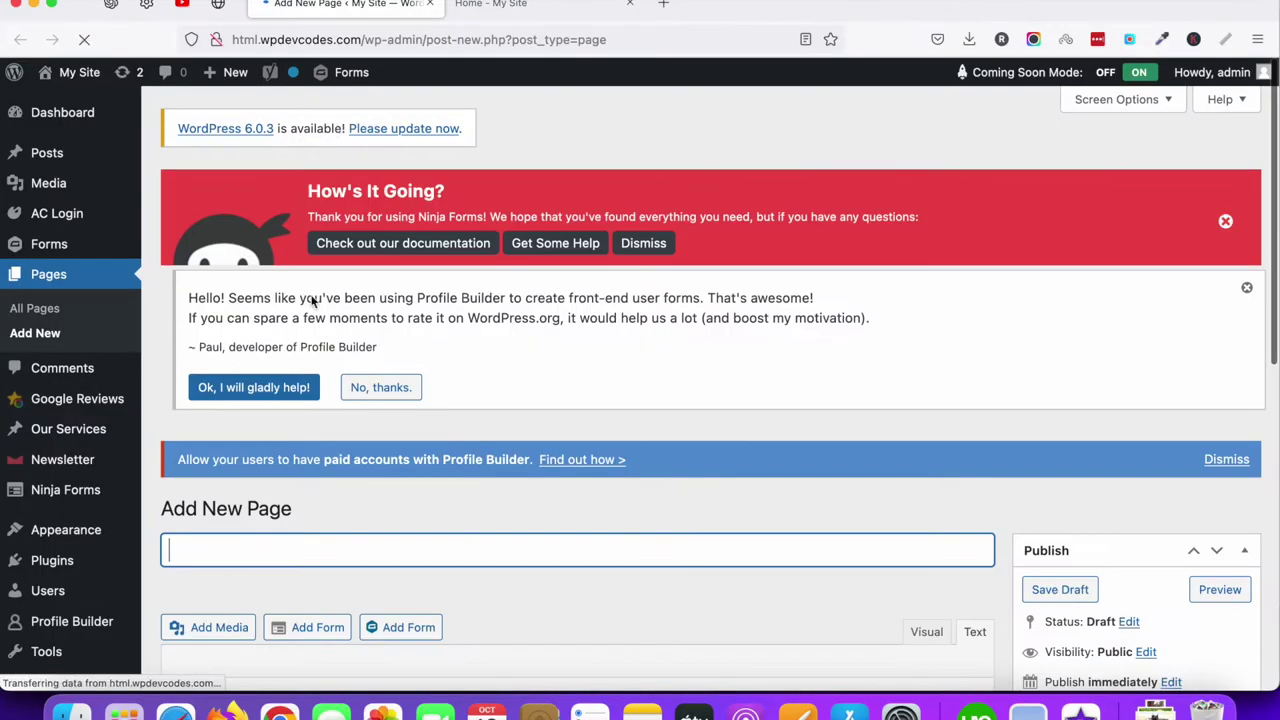
pyautogui.scroll(-3, 287, 455)
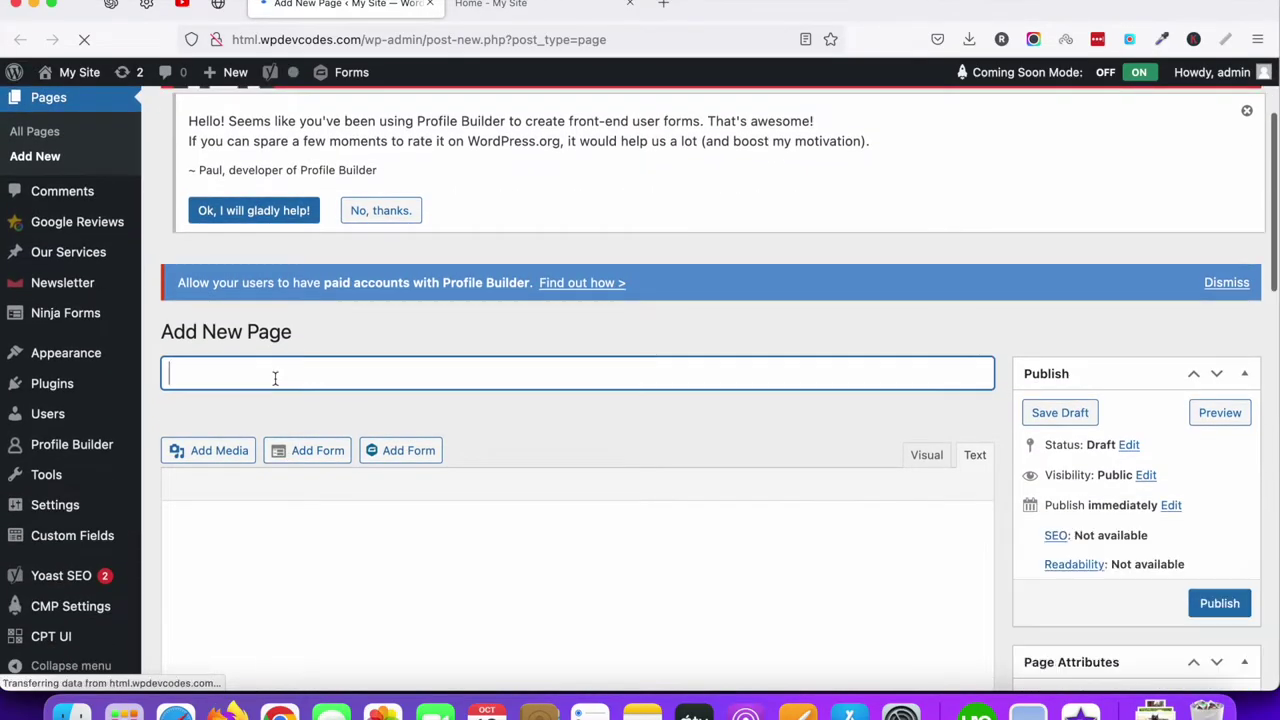
pyautogui.write('Event')
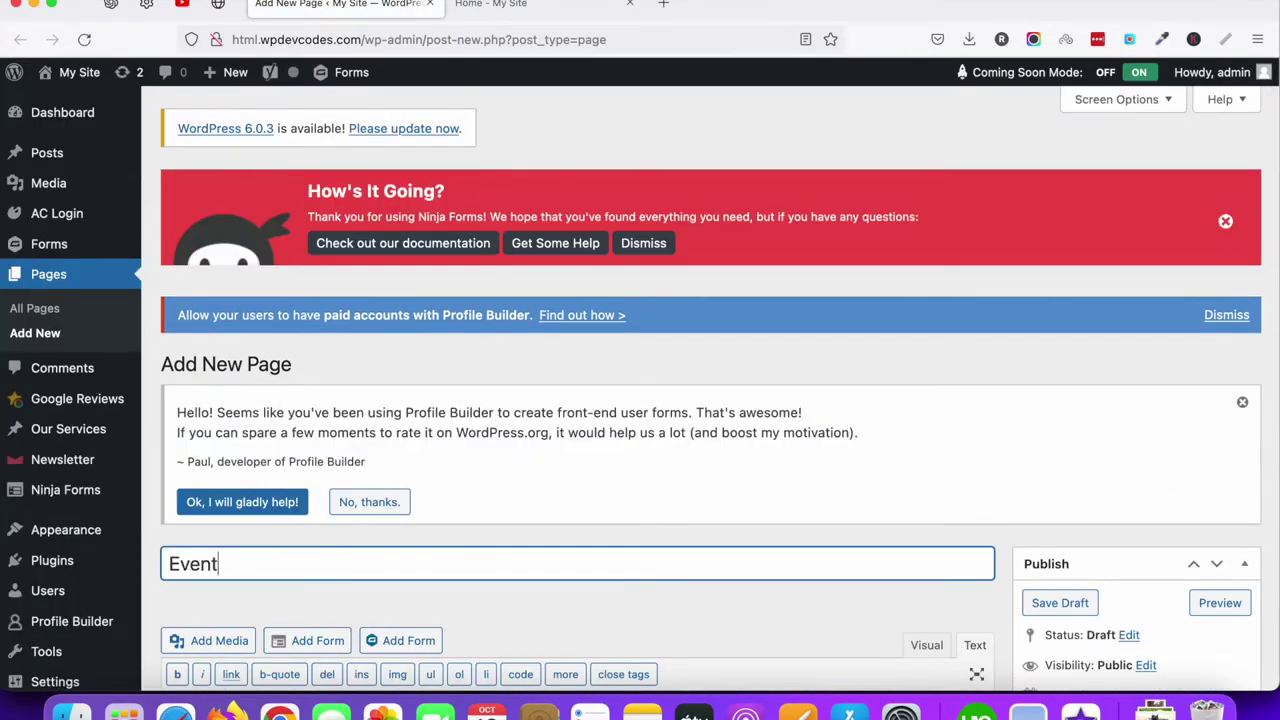
pyautogui.write('s')
pyautogui.scroll(-4, 773, 346)
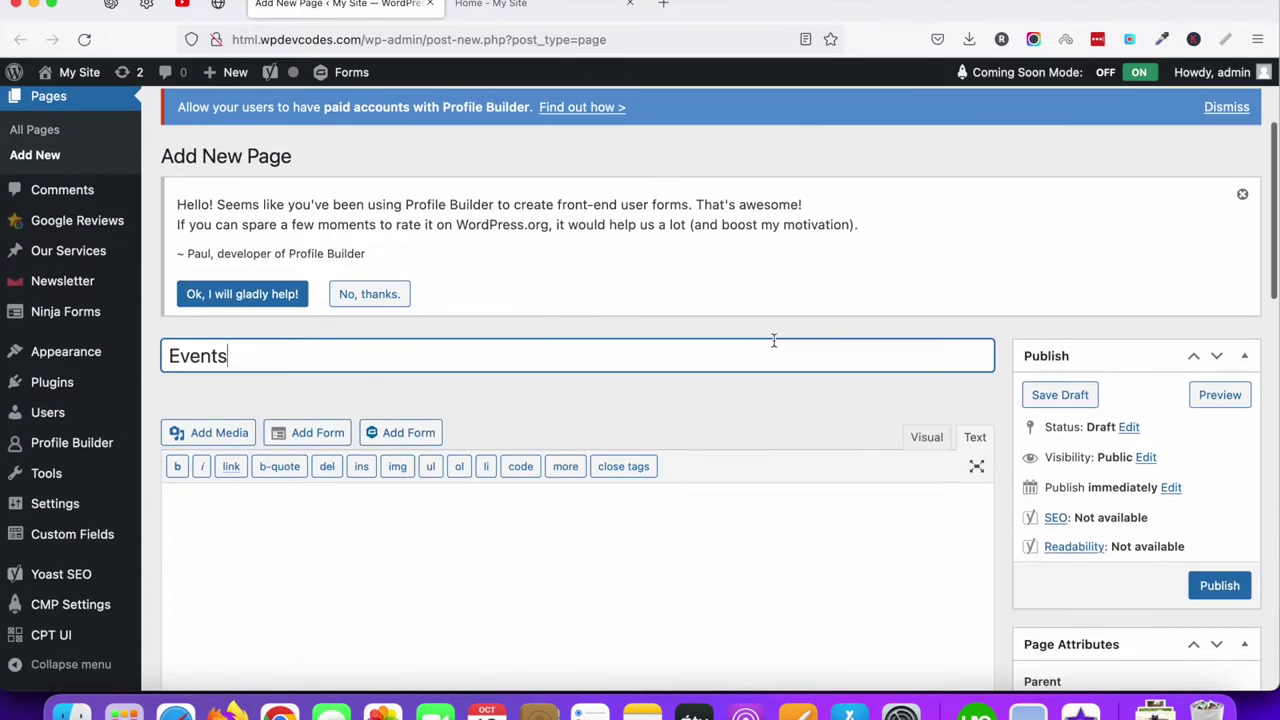
pyautogui.scroll(-3, 897, 380)
pyautogui.click(1220, 460)
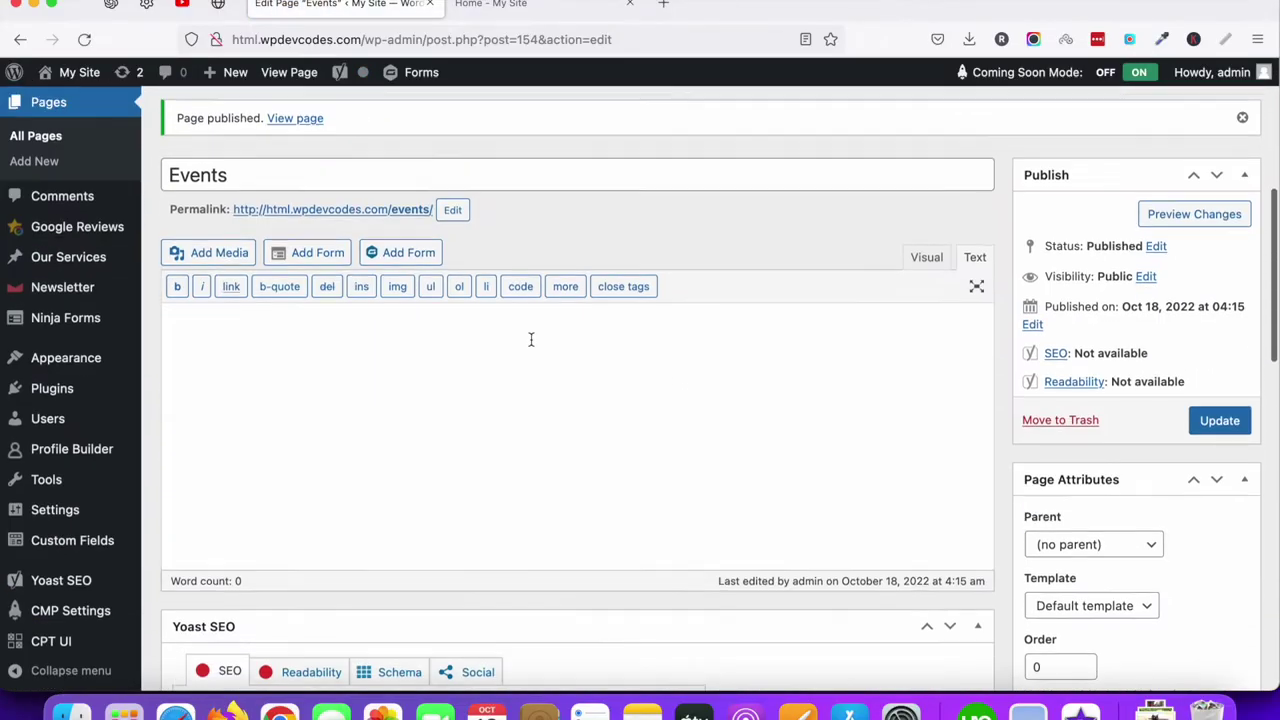
pyautogui.scroll(5, 430, 330)
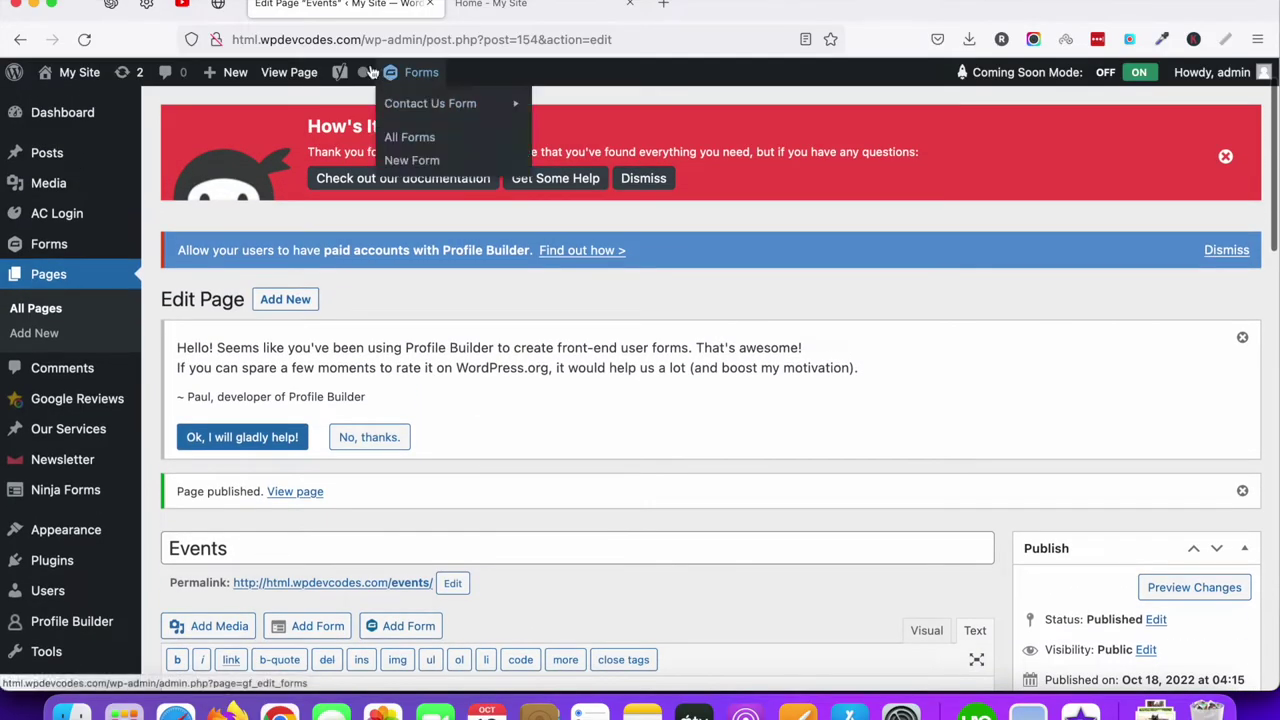
# Step: Go from the page editor to the Add Plugins screen
pyautogui.click(62, 112)
pyautogui.scroll(-1, 70, 440)
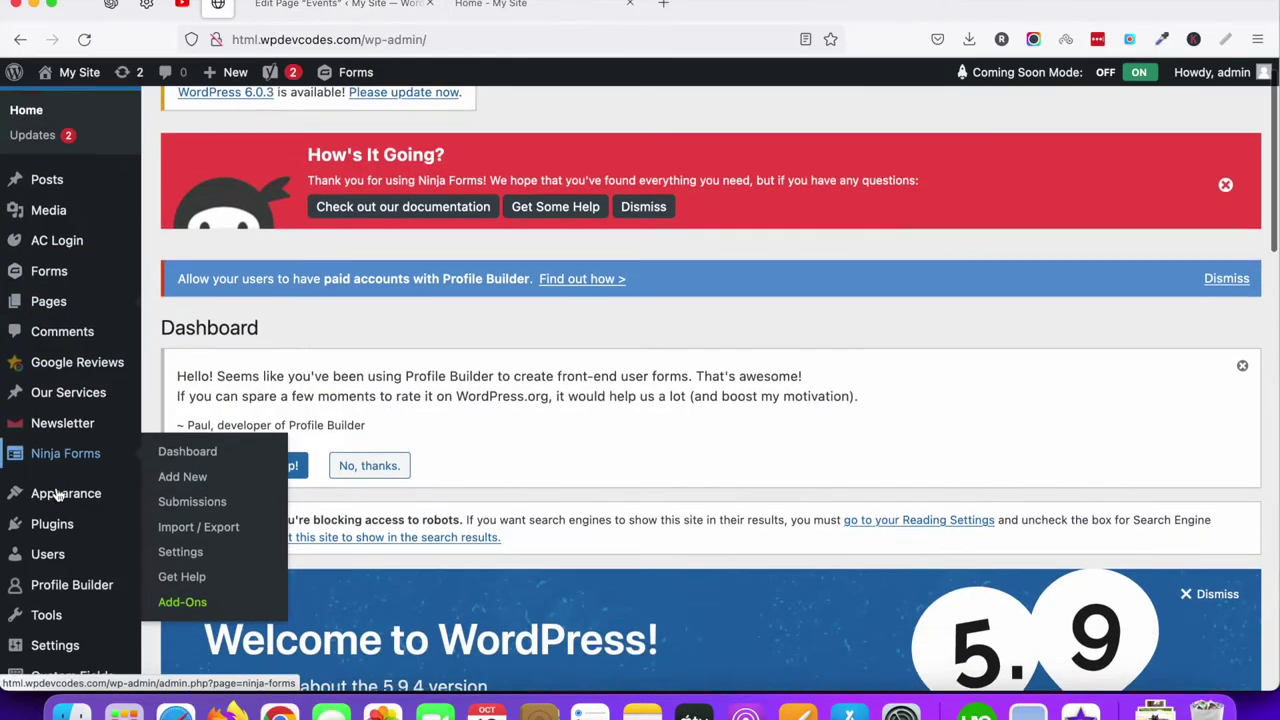
pyautogui.scroll(-2, 70, 445)
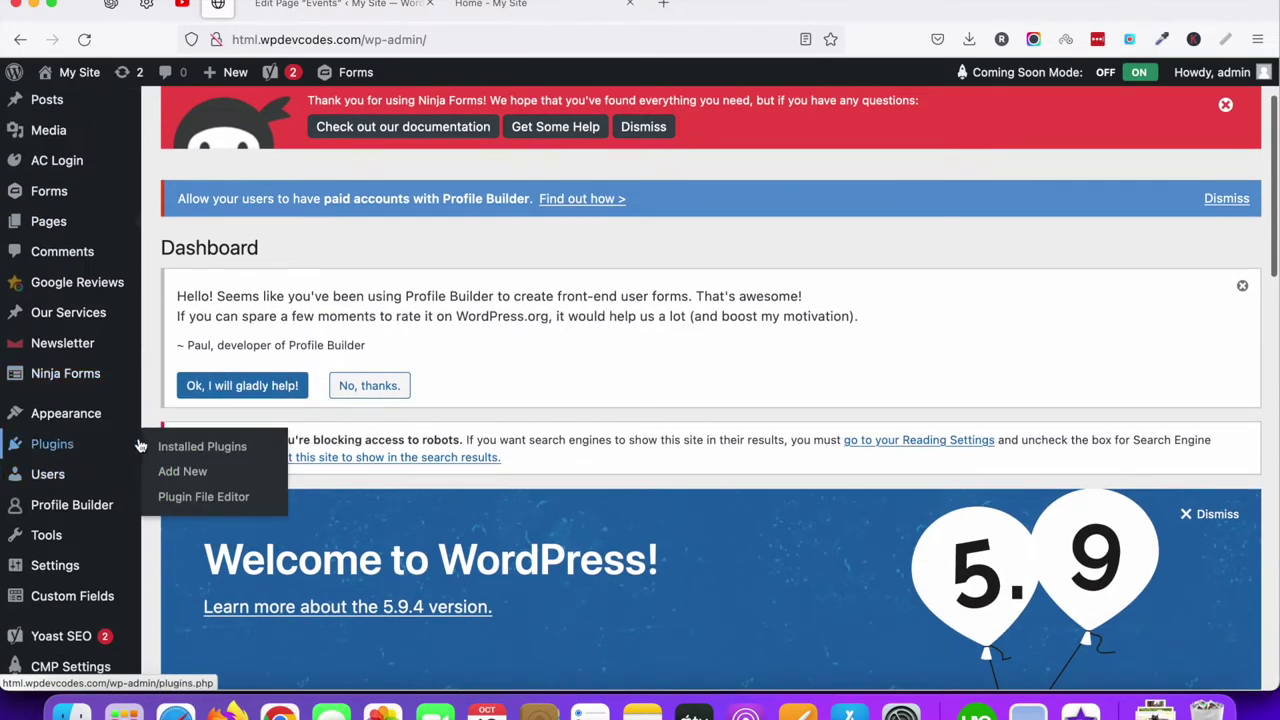
pyautogui.click(183, 474)
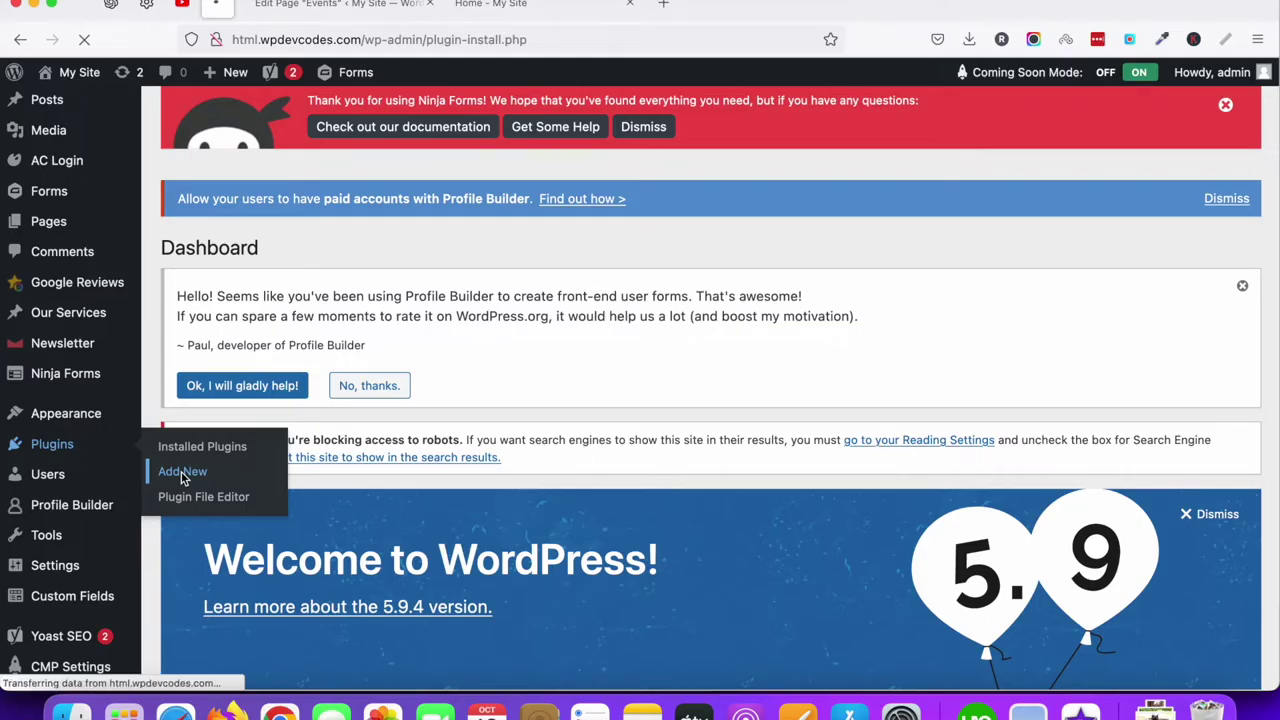
pyautogui.scroll(-3, 700, 468)
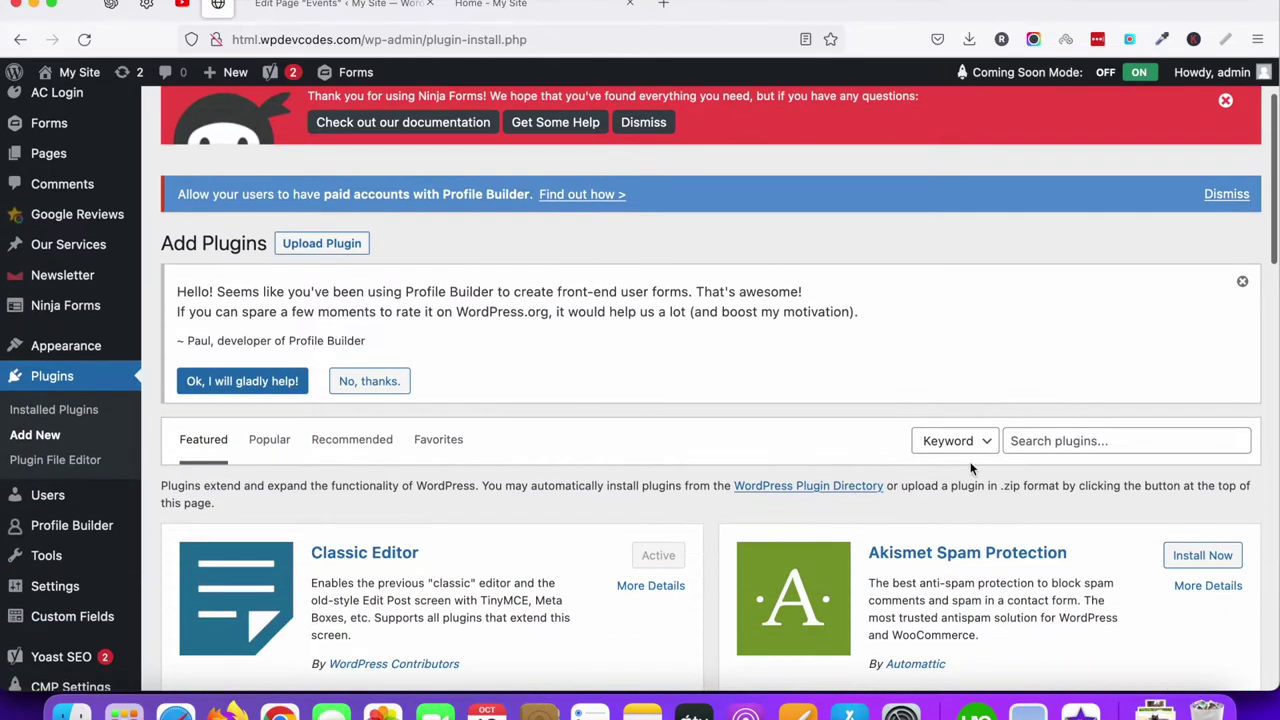
# Step: Search the plugin directory for 'Events' and browse the results
pyautogui.click(1078, 440)
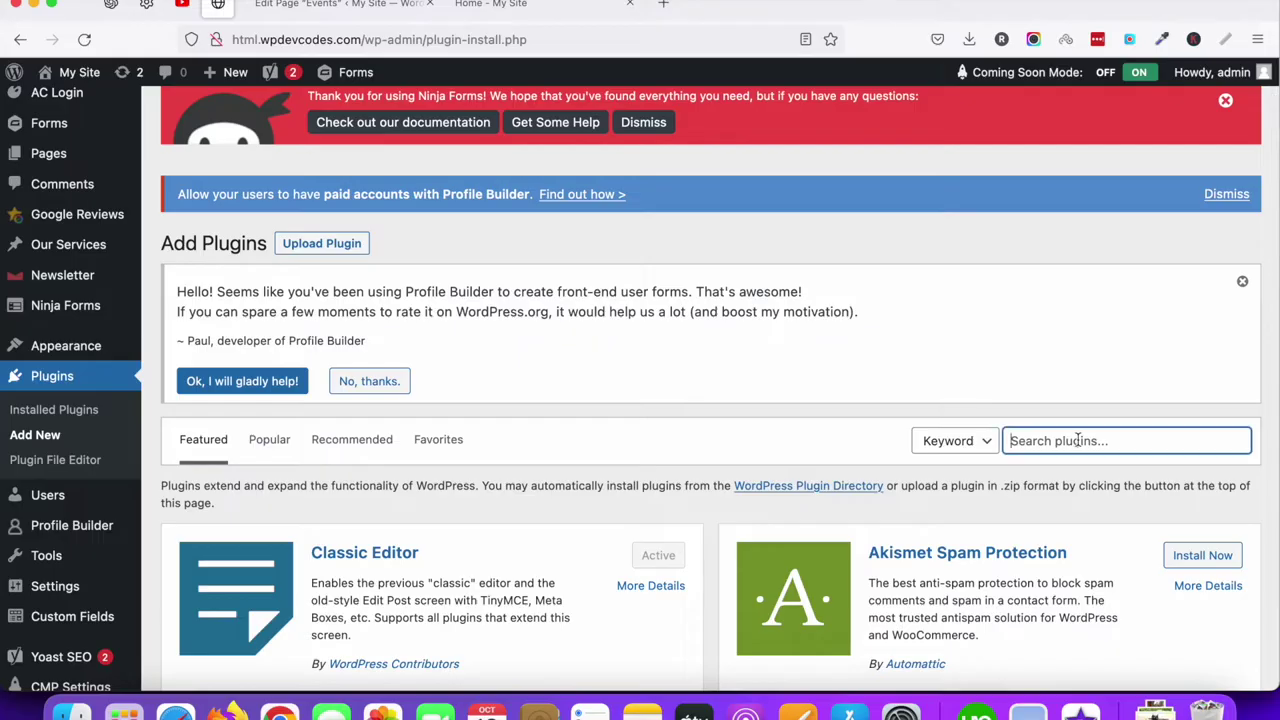
pyautogui.write('Events')
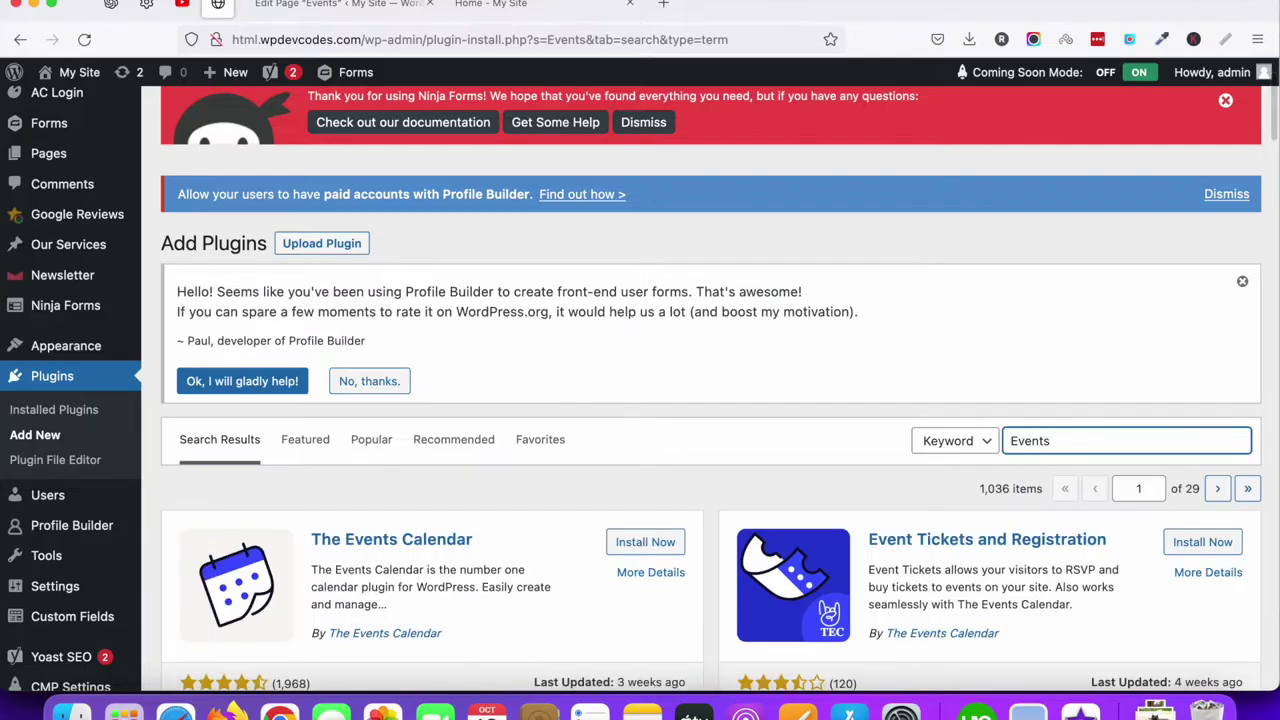
pyautogui.scroll(-1, 873, 416)
pyautogui.scroll(-5, 800, 415)
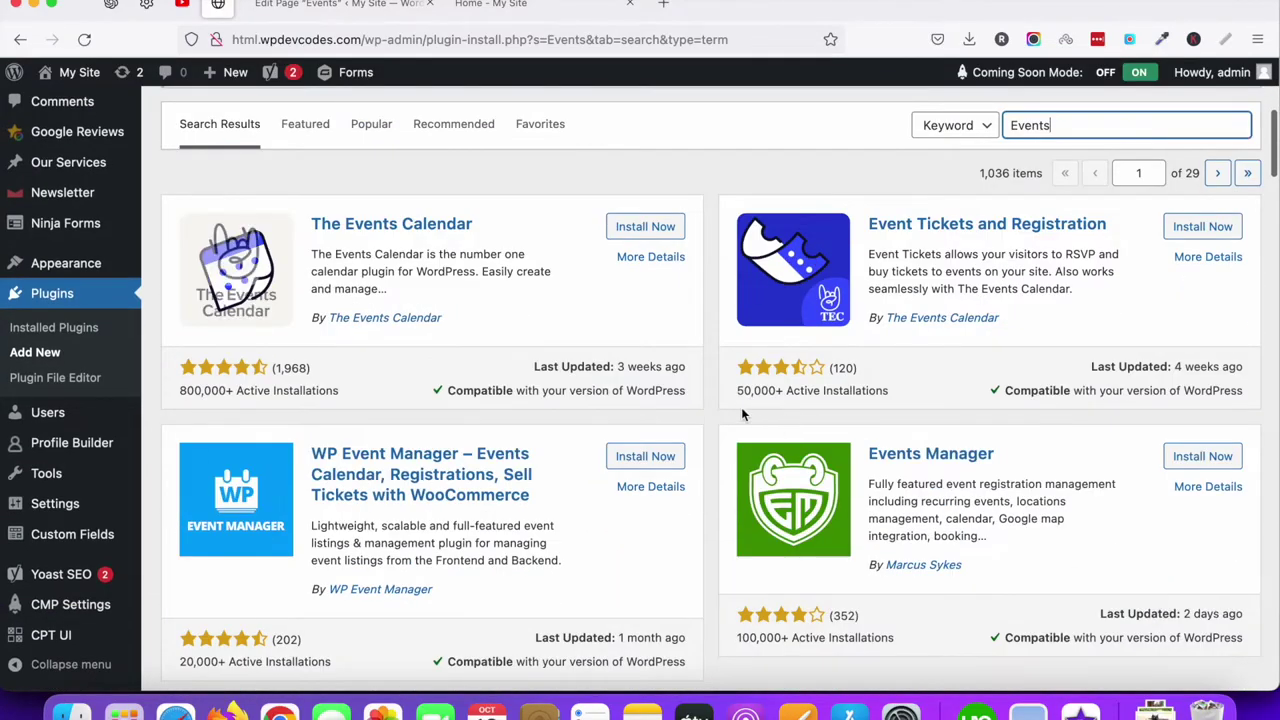
pyautogui.scroll(-5, 741, 407)
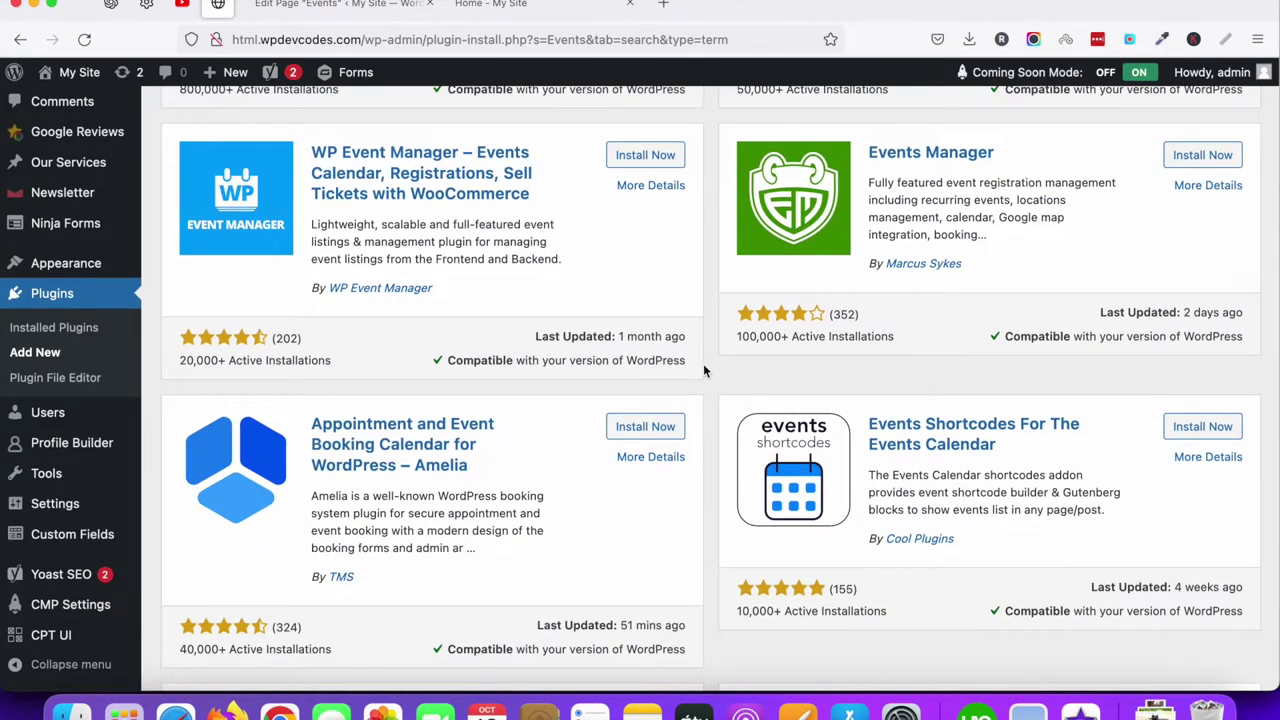
pyautogui.scroll(10, 703, 369)
pyautogui.scroll(-1, 703, 369)
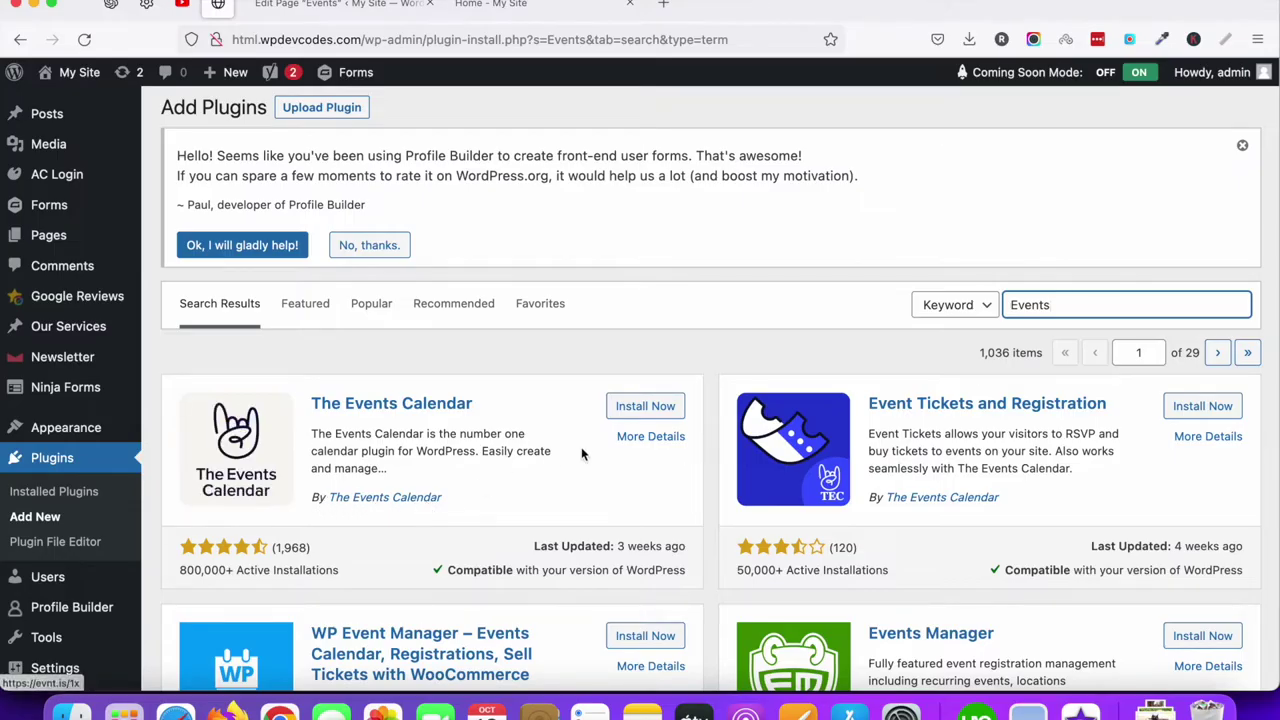
# Step: Install and activate The Events Calendar, skipping its data-sharing opt-in
pyautogui.click(646, 406)
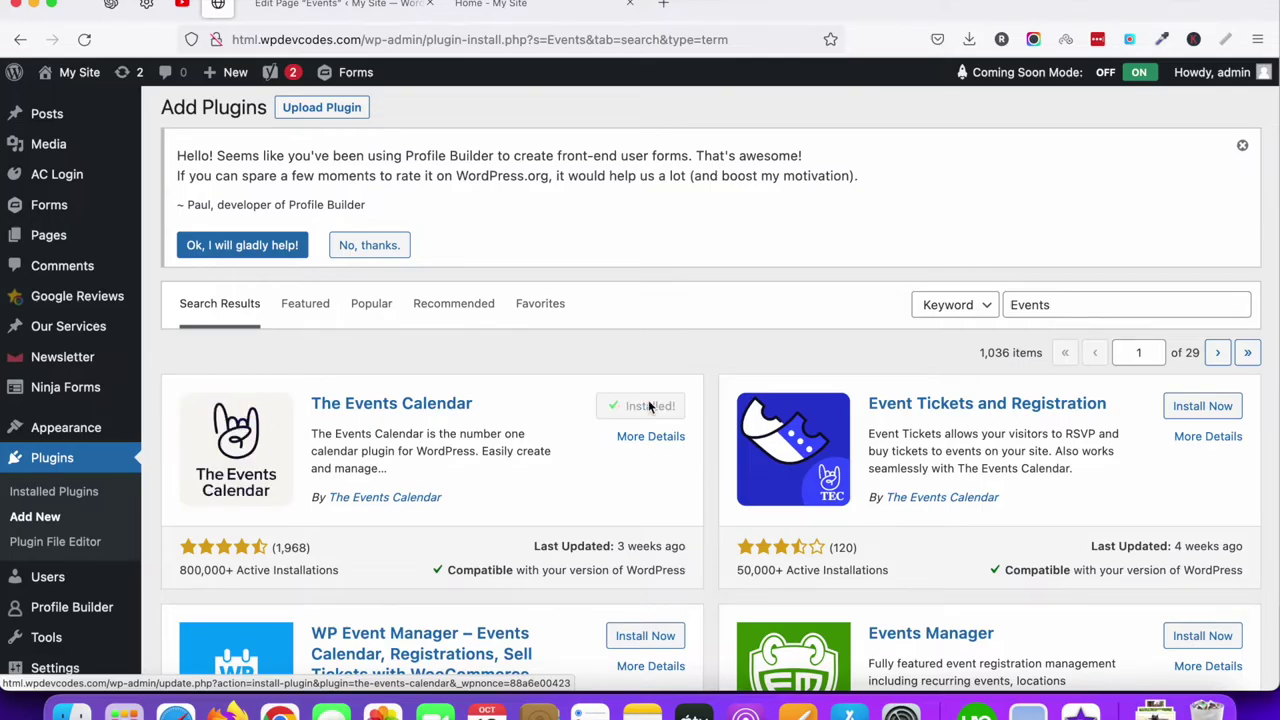
pyautogui.click(652, 407)
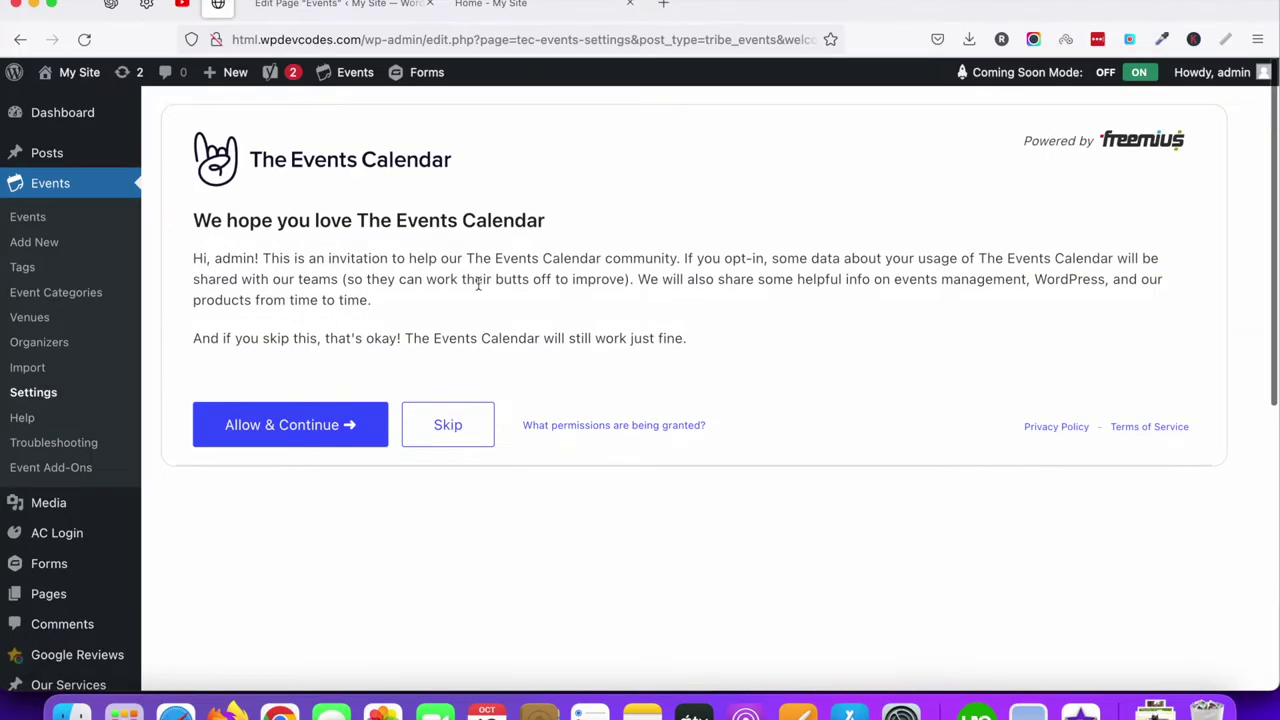
pyautogui.click(449, 443)
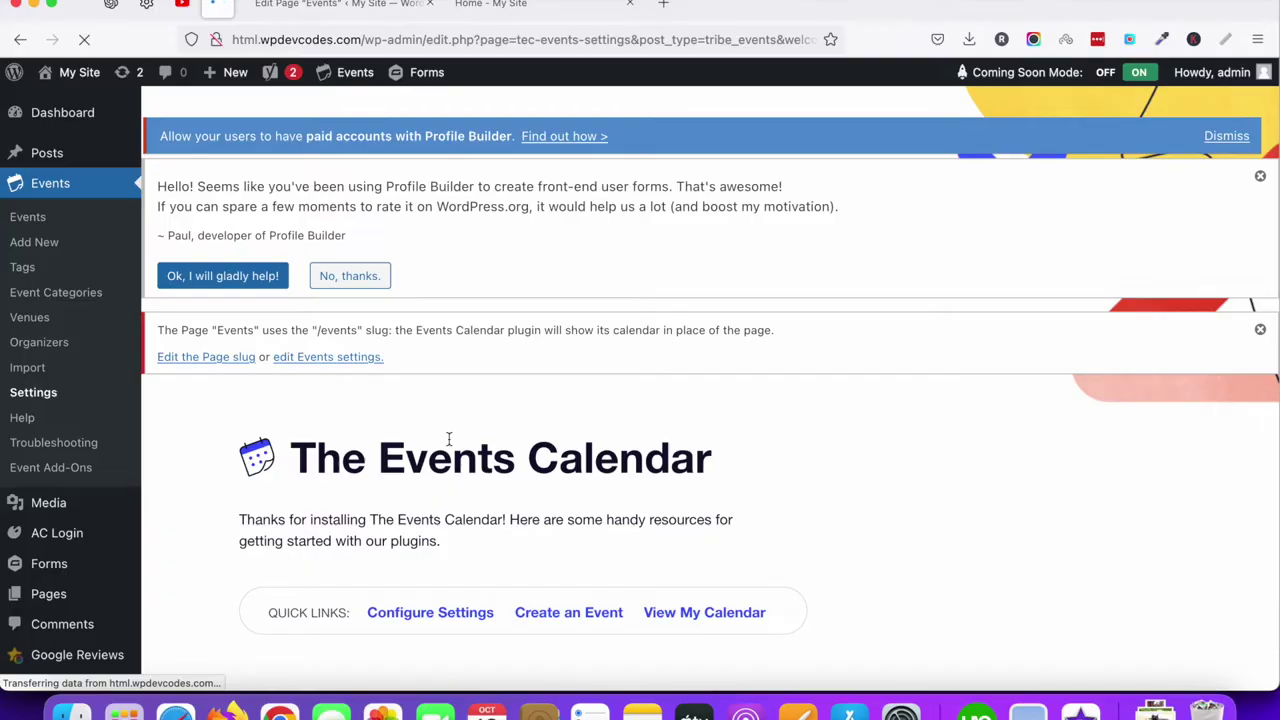
# Step: Open The Events Calendar settings and look over the General options
pyautogui.scroll(-2, 449, 440)
pyautogui.scroll(-5, 449, 440)
pyautogui.scroll(4, 449, 440)
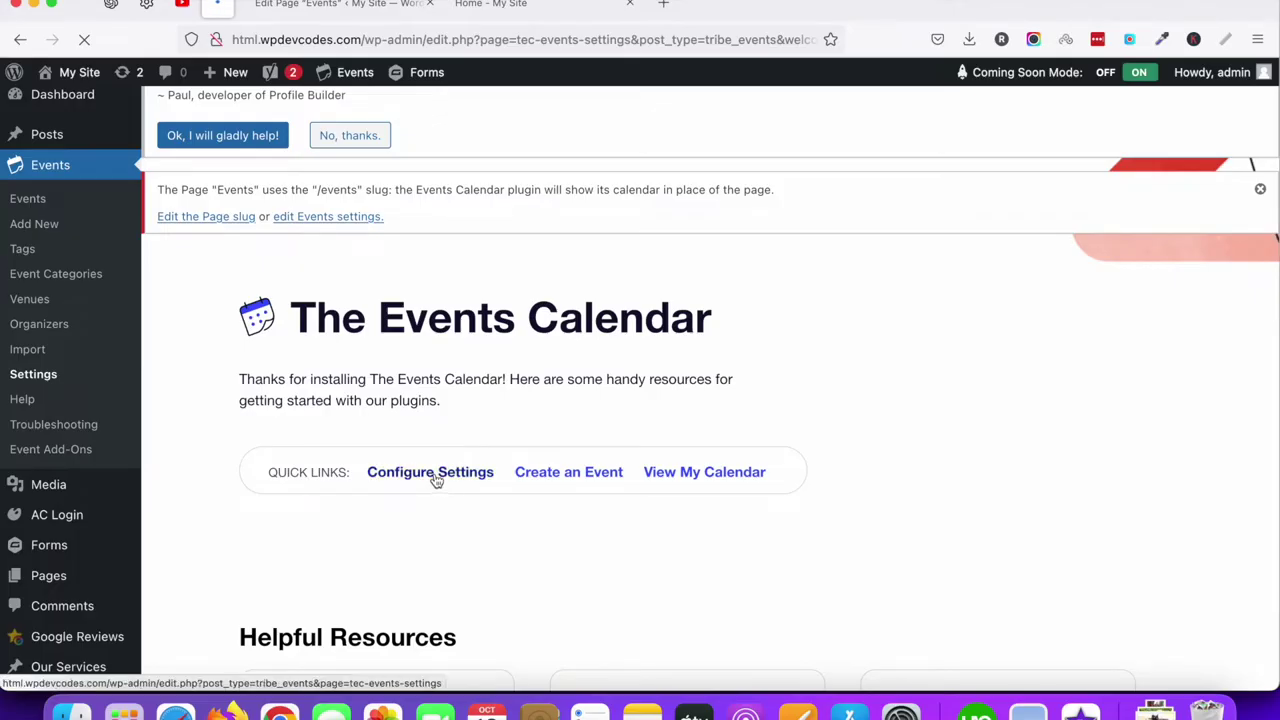
pyautogui.click(435, 479)
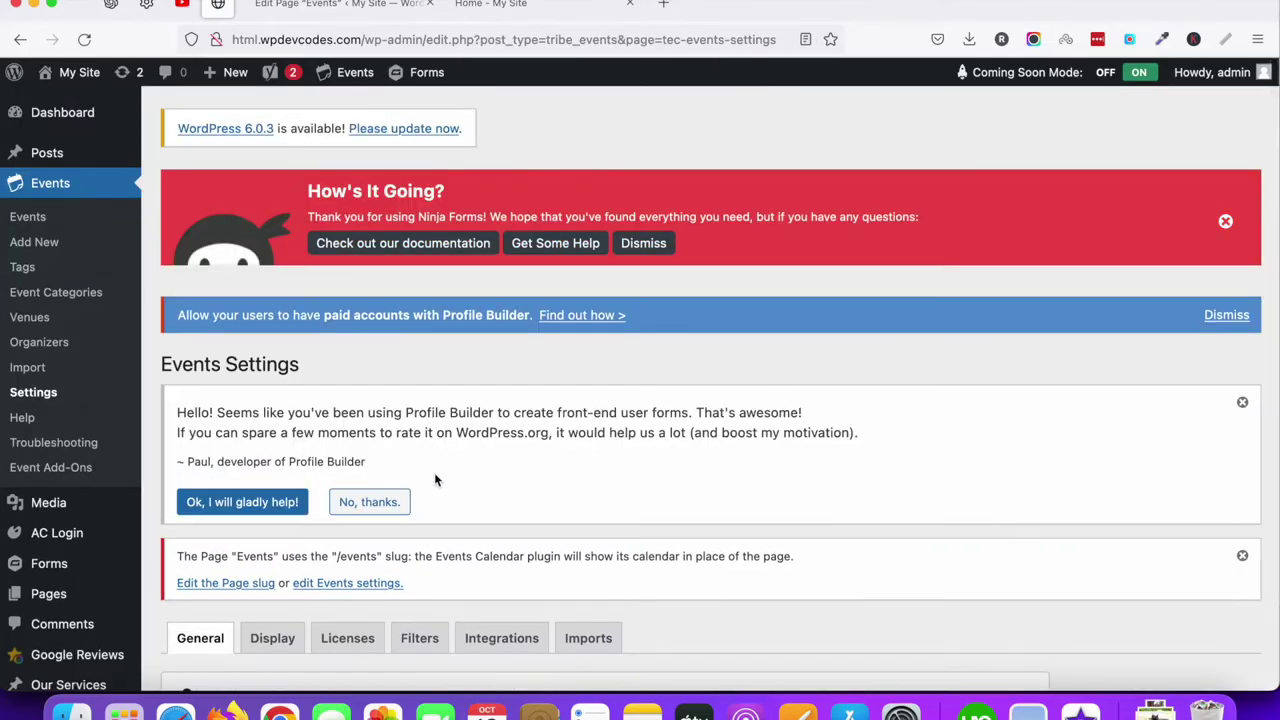
pyautogui.scroll(-6, 440, 470)
pyautogui.scroll(-1, 348, 453)
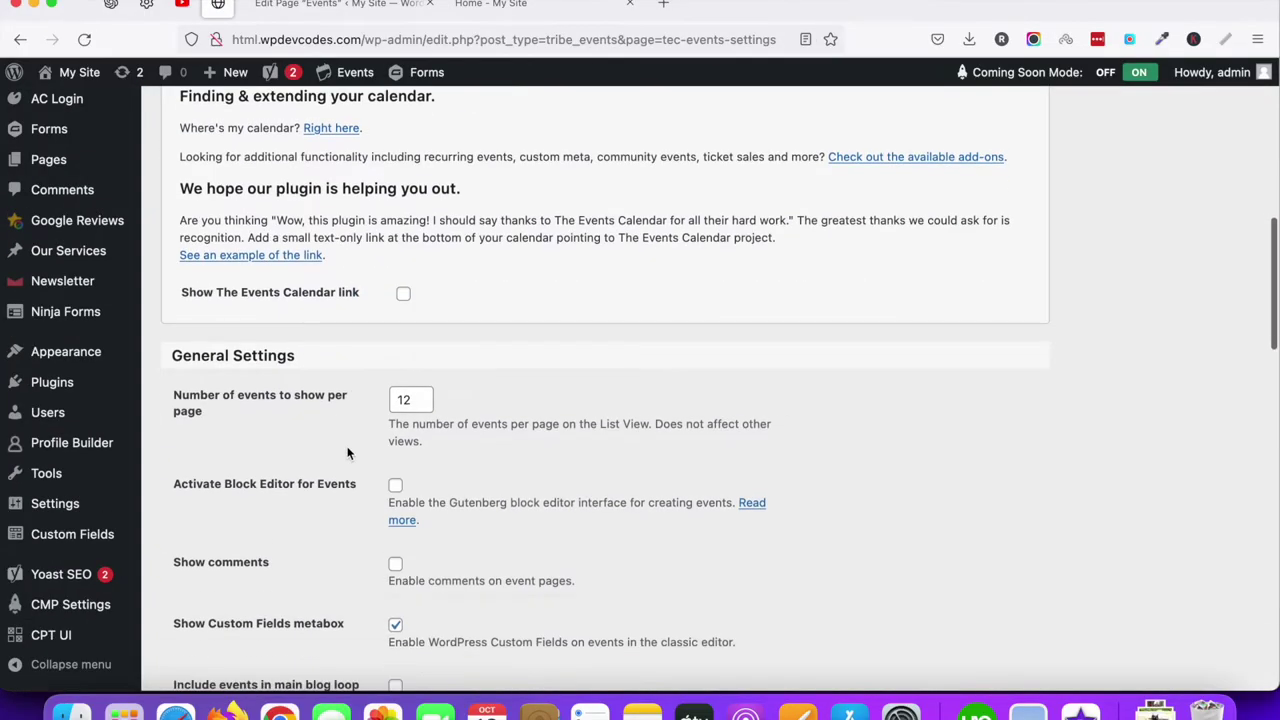
pyautogui.scroll(-4, 348, 453)
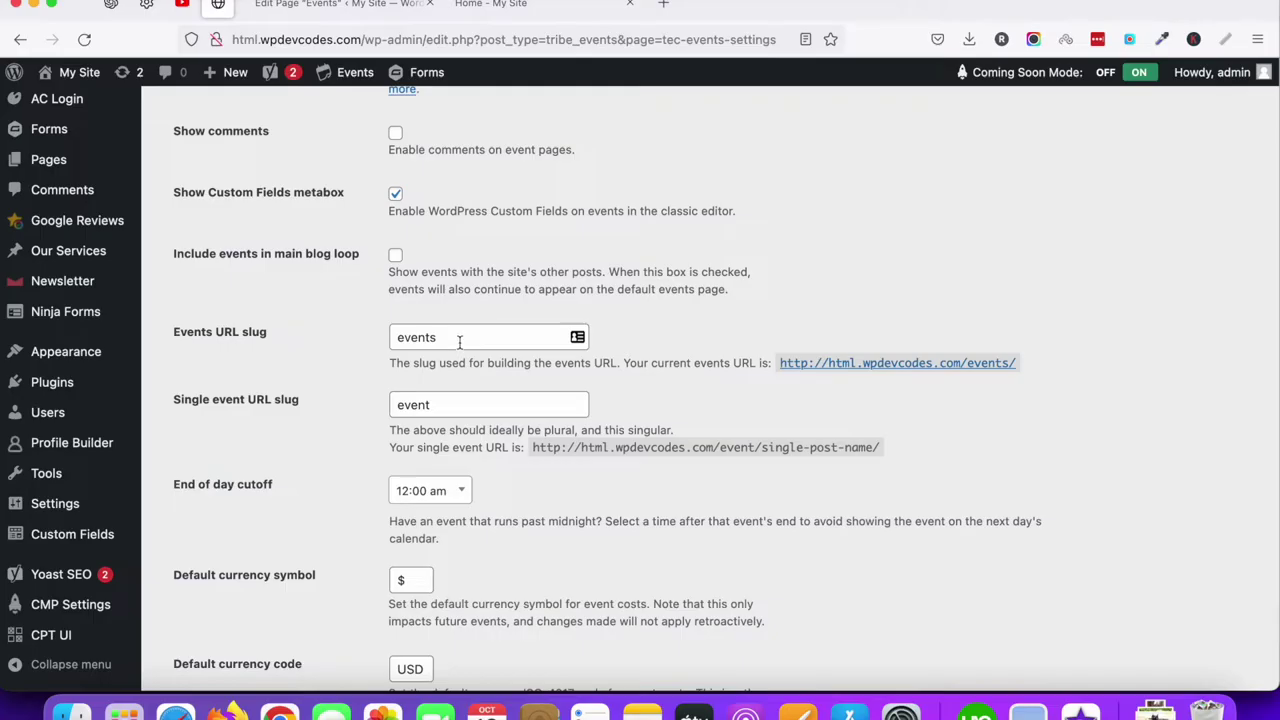
# Step: Check the published Events page editor in the other tab, then return to settings
pyautogui.hotkey('ctrl', 'Tab')
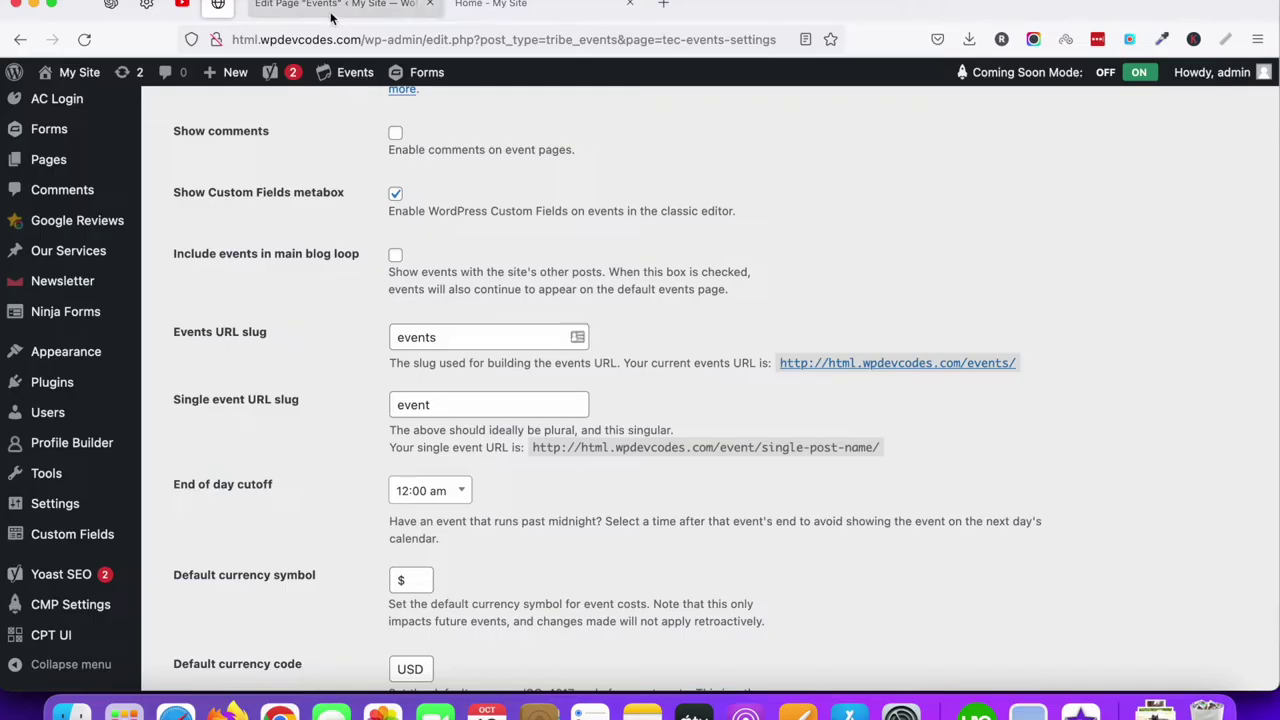
pyautogui.scroll(-2, 502, 465)
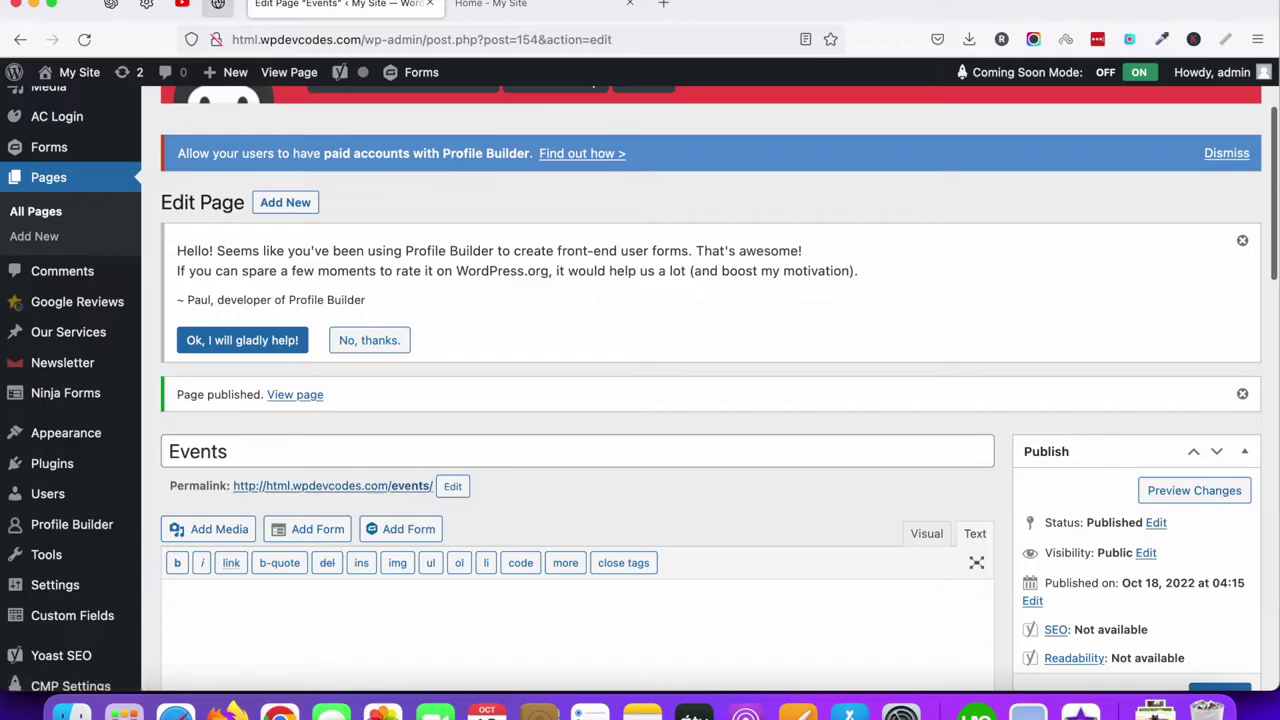
pyautogui.click(218, 5)
# Step: Save the General settings with events at /events/ and single events at /event/
pyautogui.scroll(-1, 423, 446)
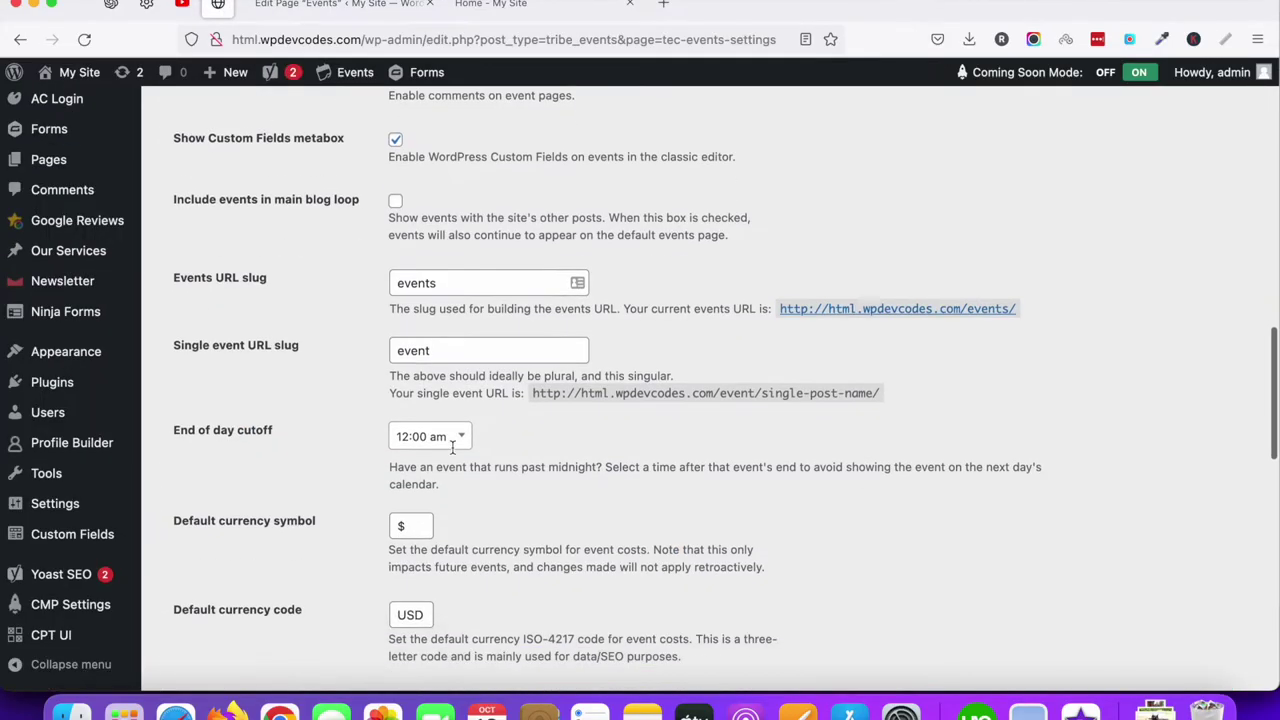
pyautogui.scroll(-2, 430, 448)
pyautogui.scroll(-5, 440, 450)
pyautogui.scroll(-8, 454, 455)
pyautogui.scroll(-3, 454, 455)
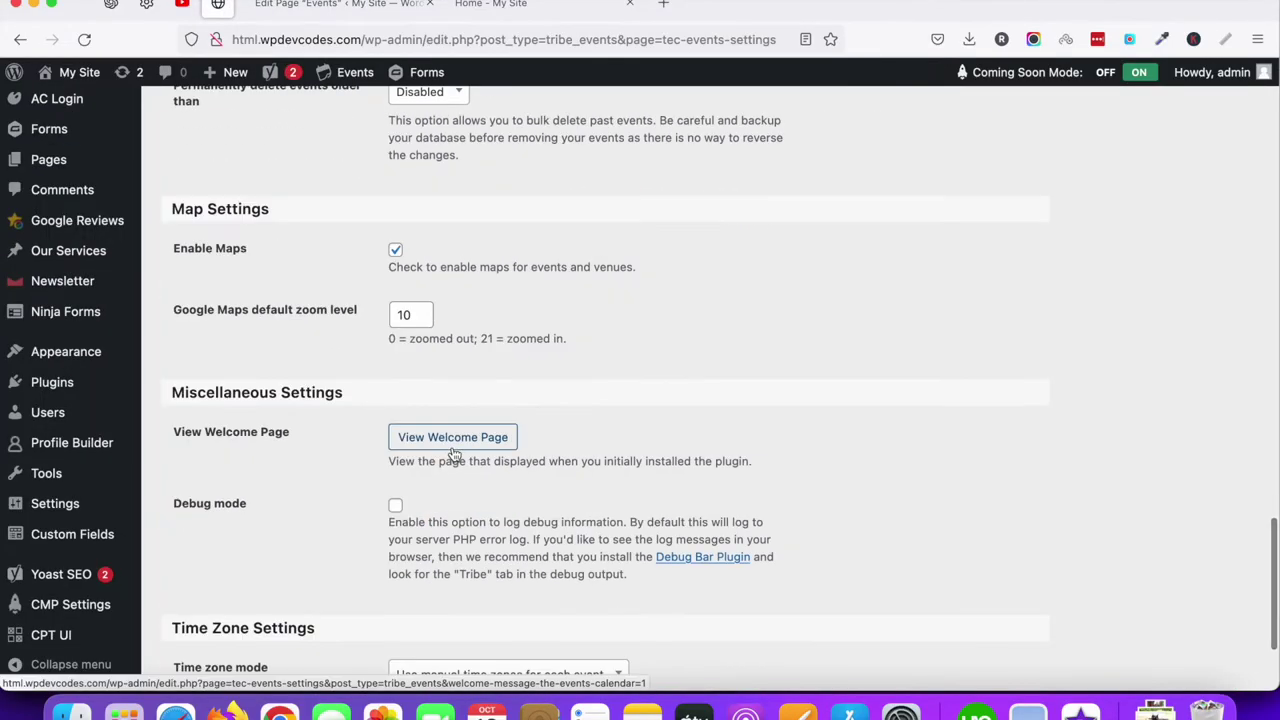
pyautogui.scroll(-2, 452, 446)
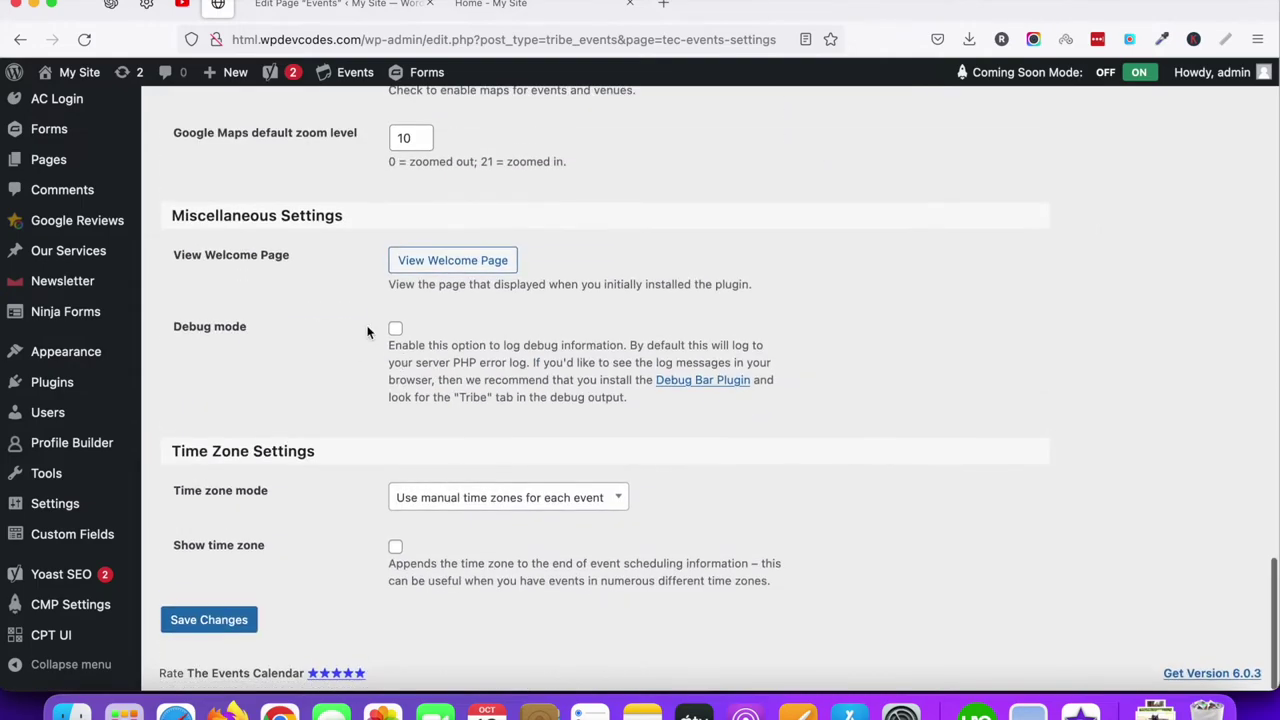
pyautogui.scroll(10, 367, 332)
pyautogui.scroll(5, 367, 332)
pyautogui.scroll(-5, 367, 332)
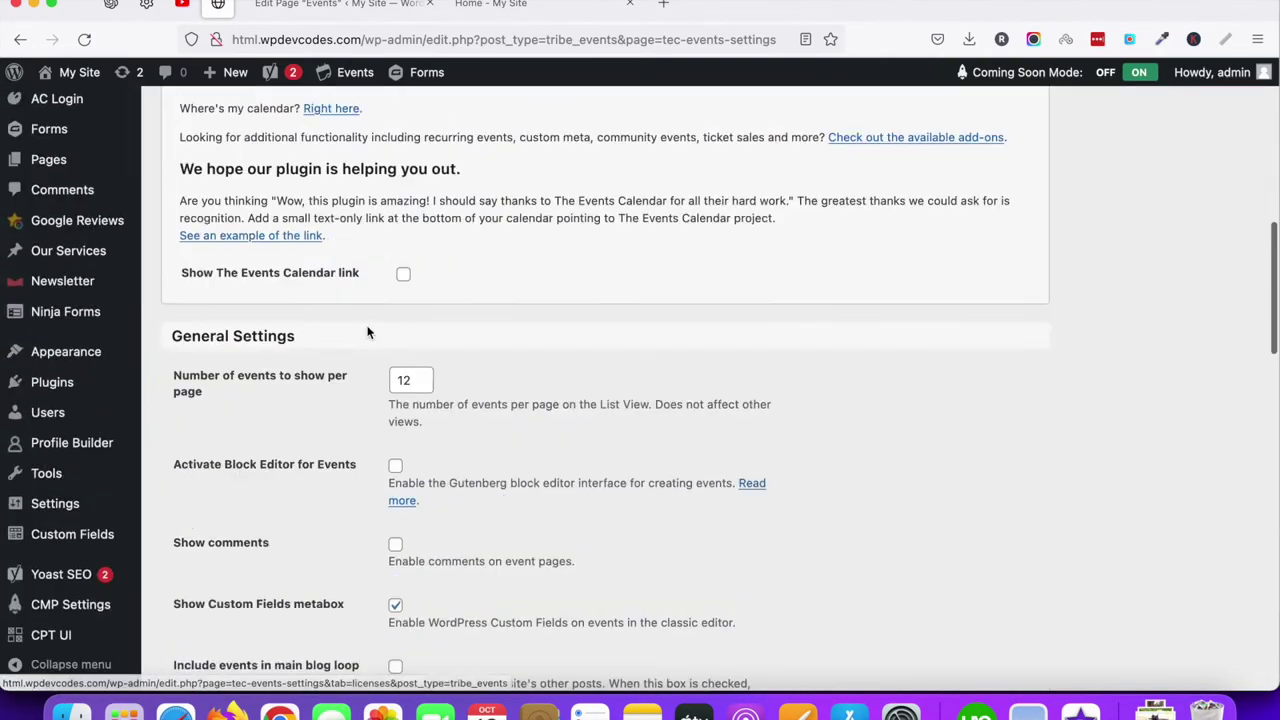
pyautogui.scroll(-3, 367, 332)
pyautogui.scroll(-10, 367, 332)
pyautogui.scroll(-2, 266, 529)
pyautogui.scroll(-2, 229, 580)
pyautogui.click(212, 620)
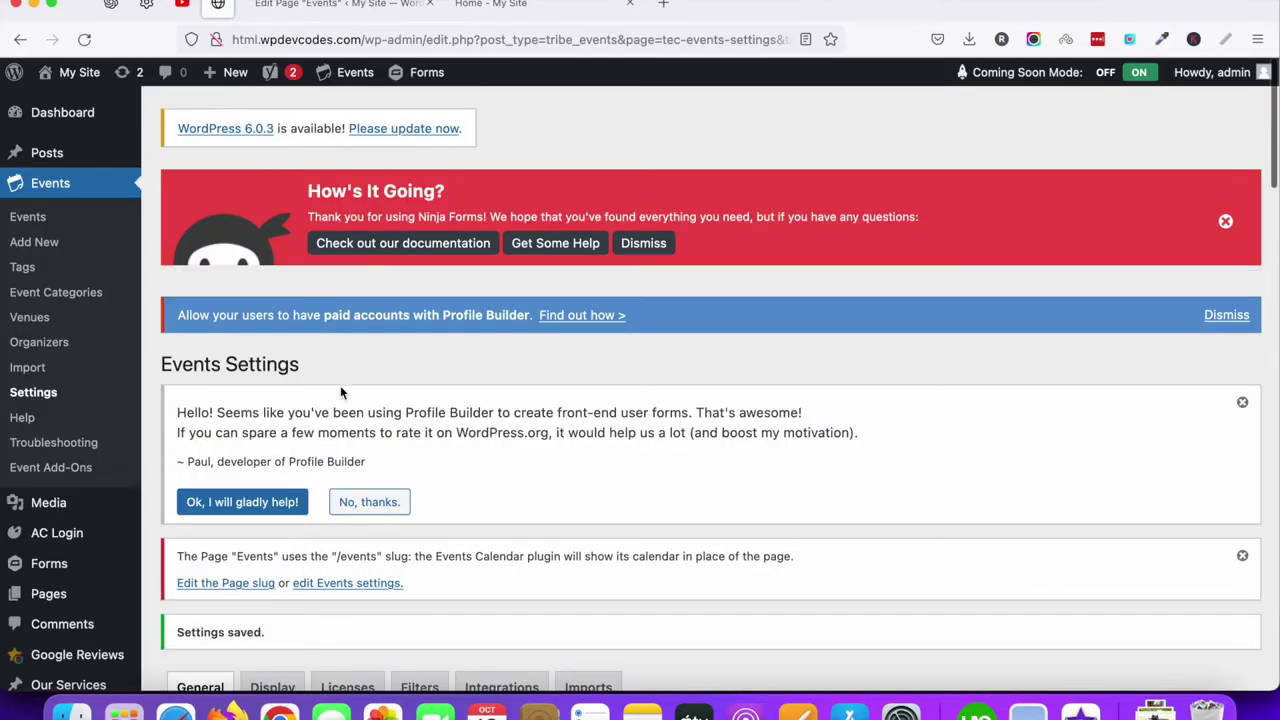
# Step: Open the Display settings tab and review the template options
pyautogui.scroll(-7, 340, 391)
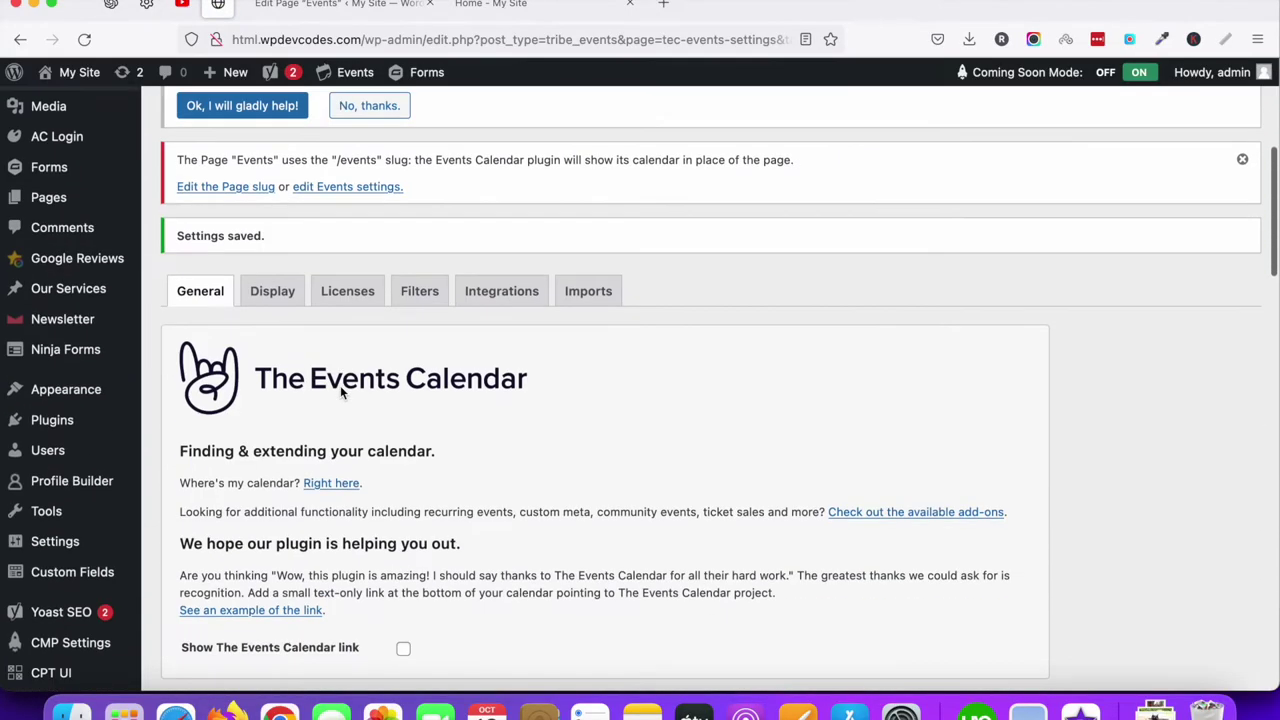
pyautogui.click(273, 298)
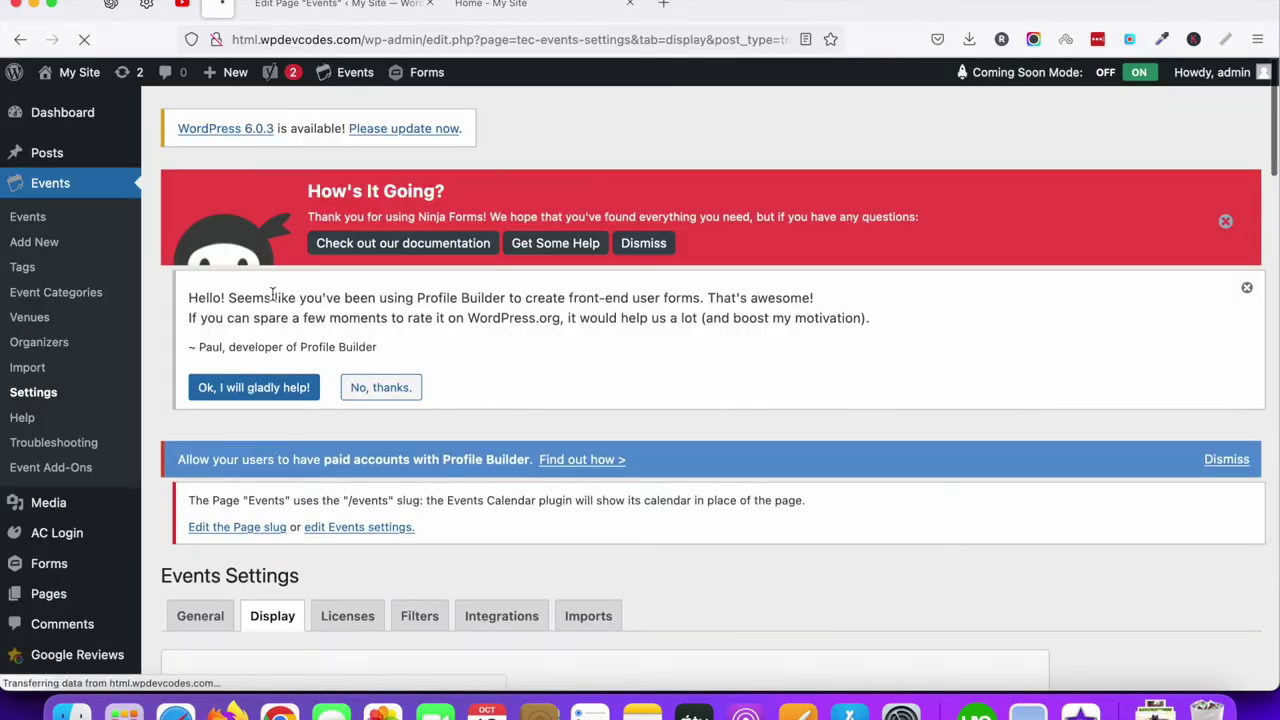
pyautogui.scroll(-7, 370, 385)
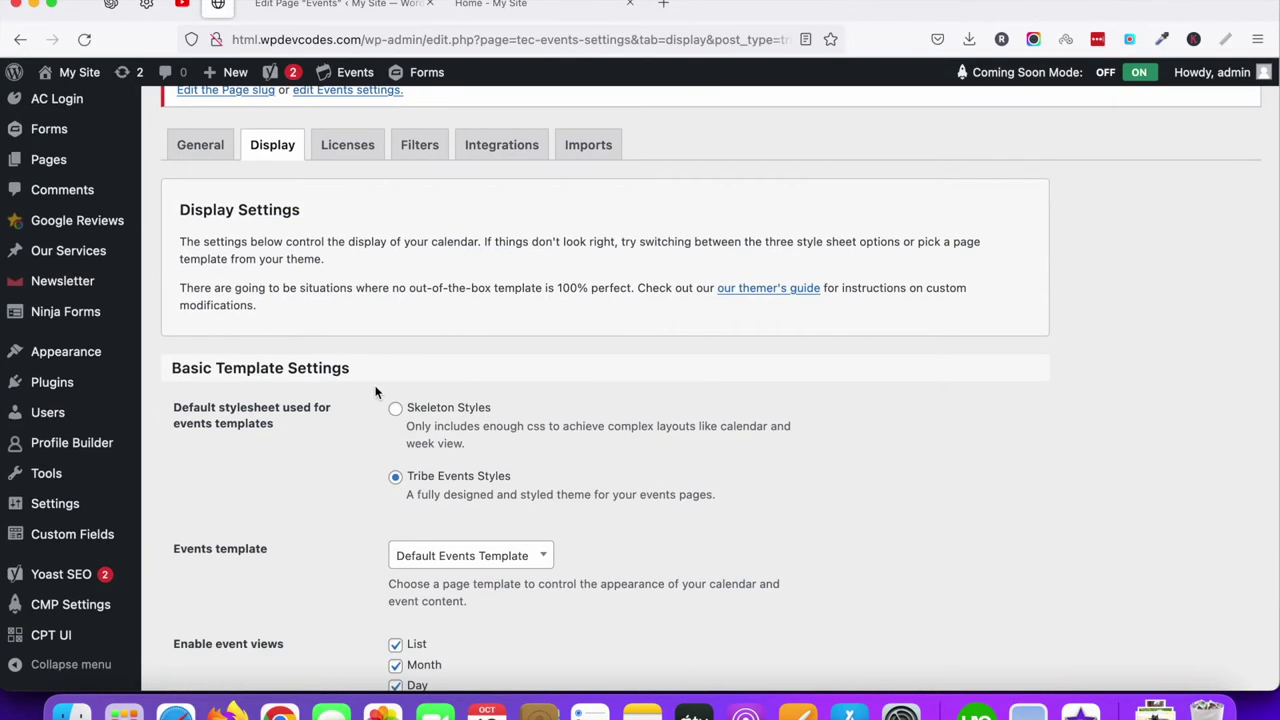
pyautogui.scroll(-3, 350, 411)
pyautogui.scroll(-2, 350, 411)
pyautogui.scroll(-2, 340, 390)
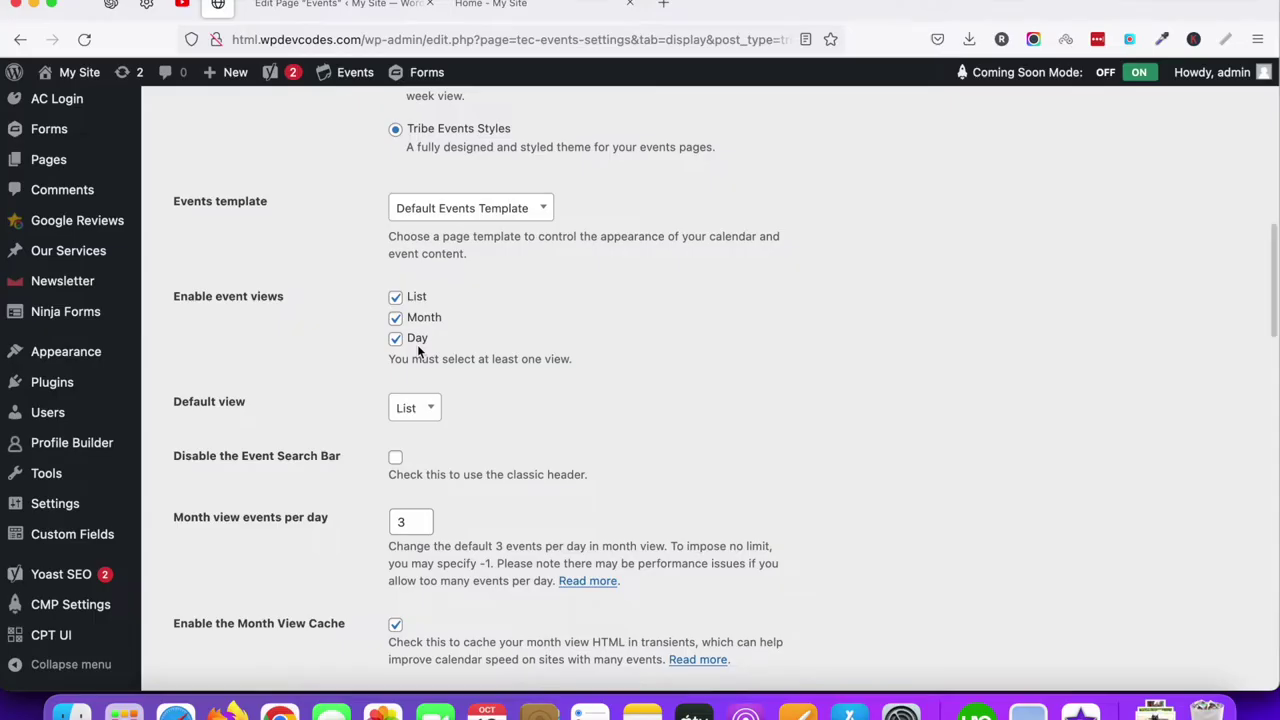
# Step: Save Display settings with List, Month and Day views enabled and List as default
pyautogui.scroll(-3, 350, 350)
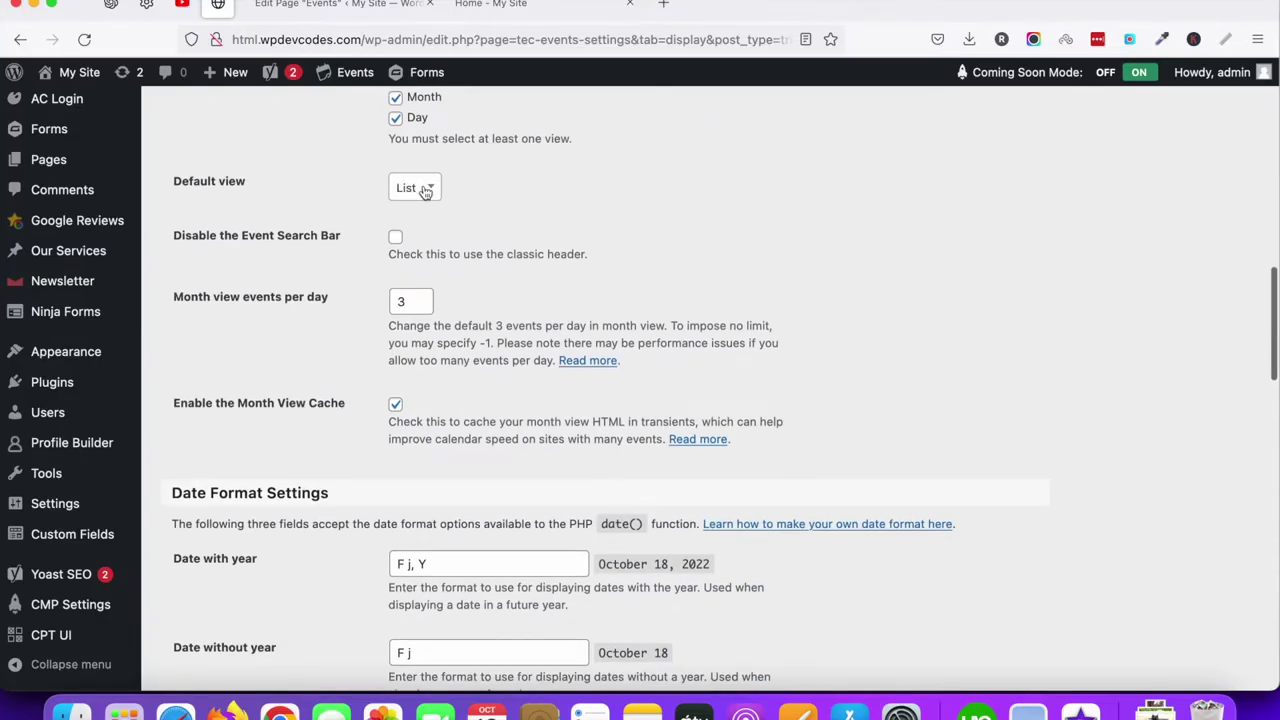
pyautogui.scroll(-10, 330, 340)
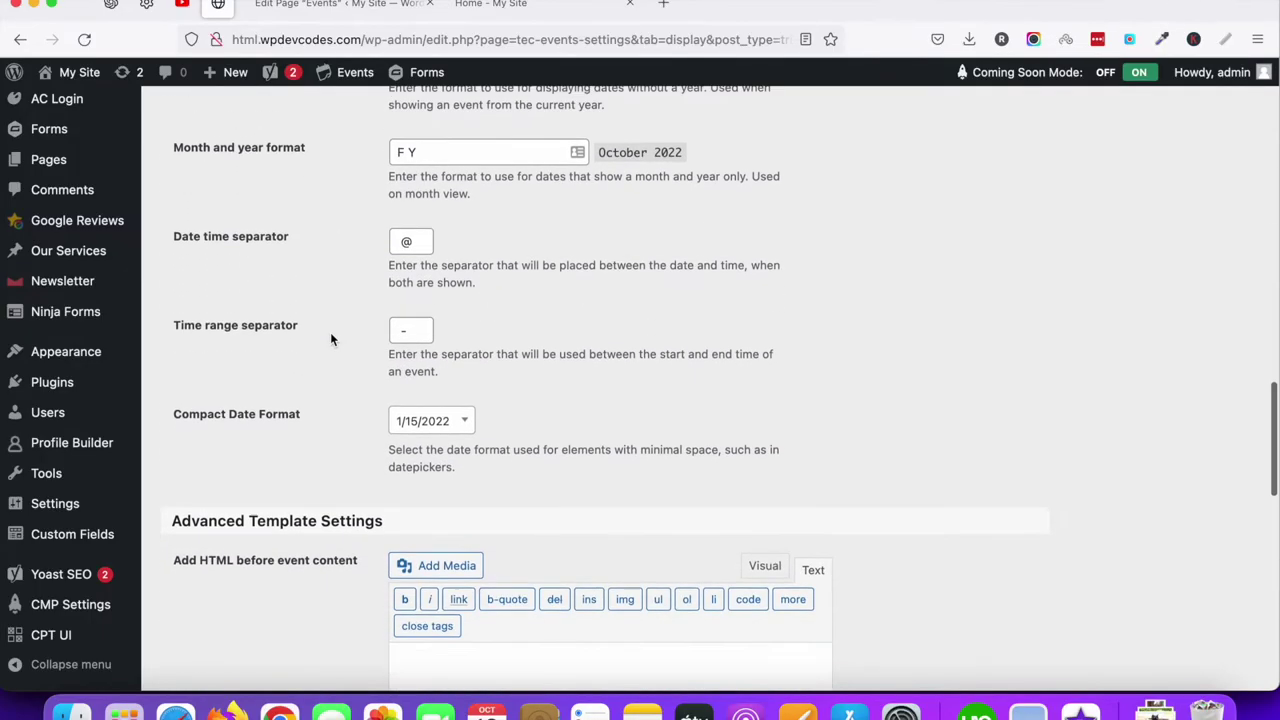
pyautogui.scroll(-5, 330, 333)
pyautogui.scroll(-2, 330, 333)
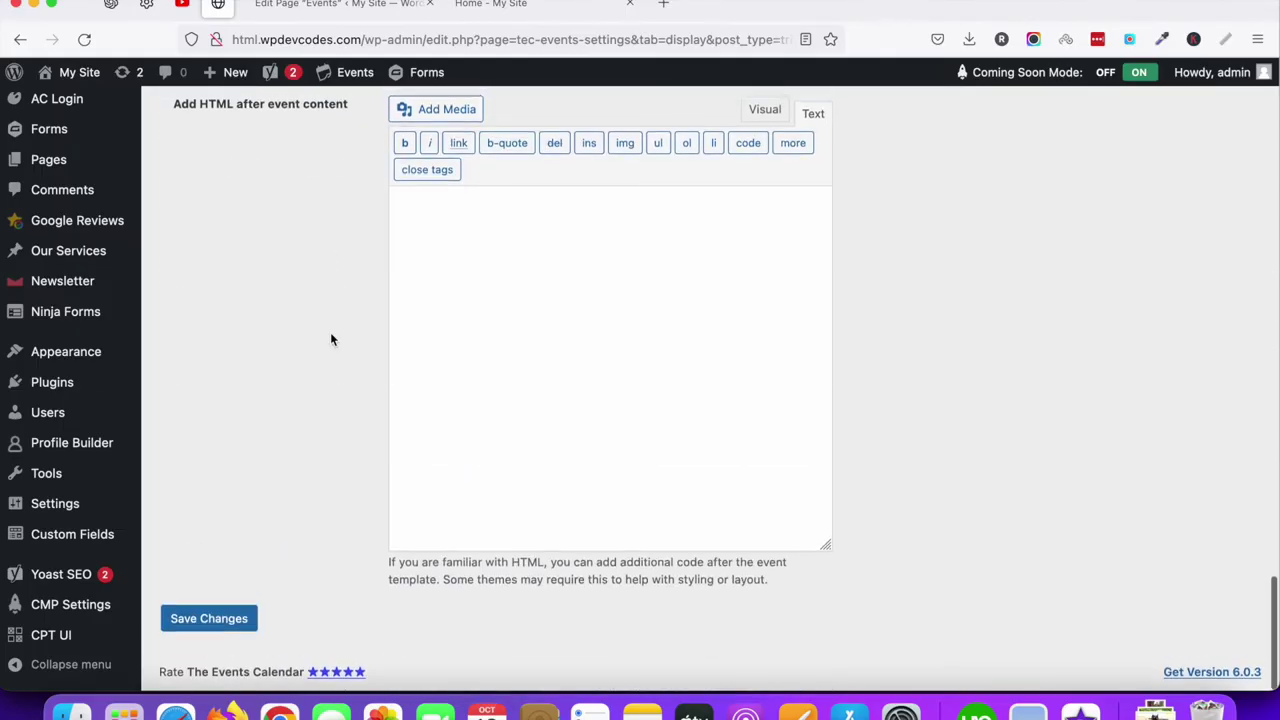
pyautogui.click(229, 620)
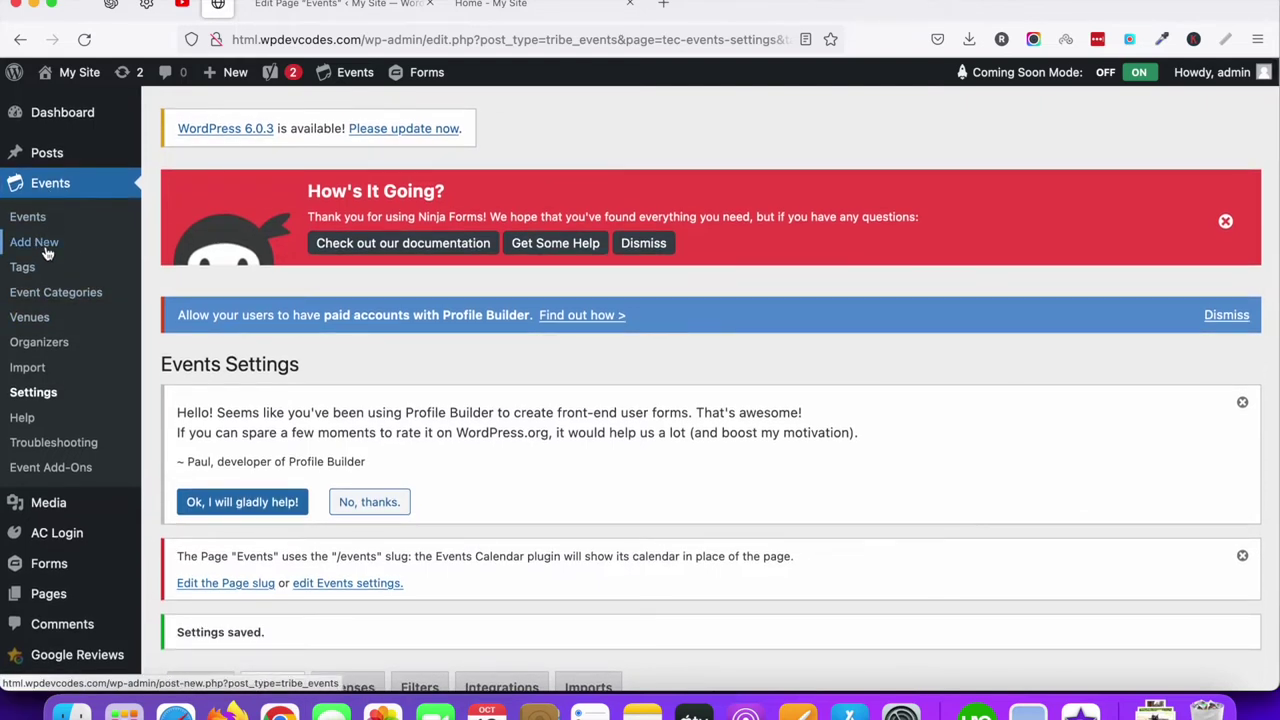
pyautogui.rightClick(54, 247)
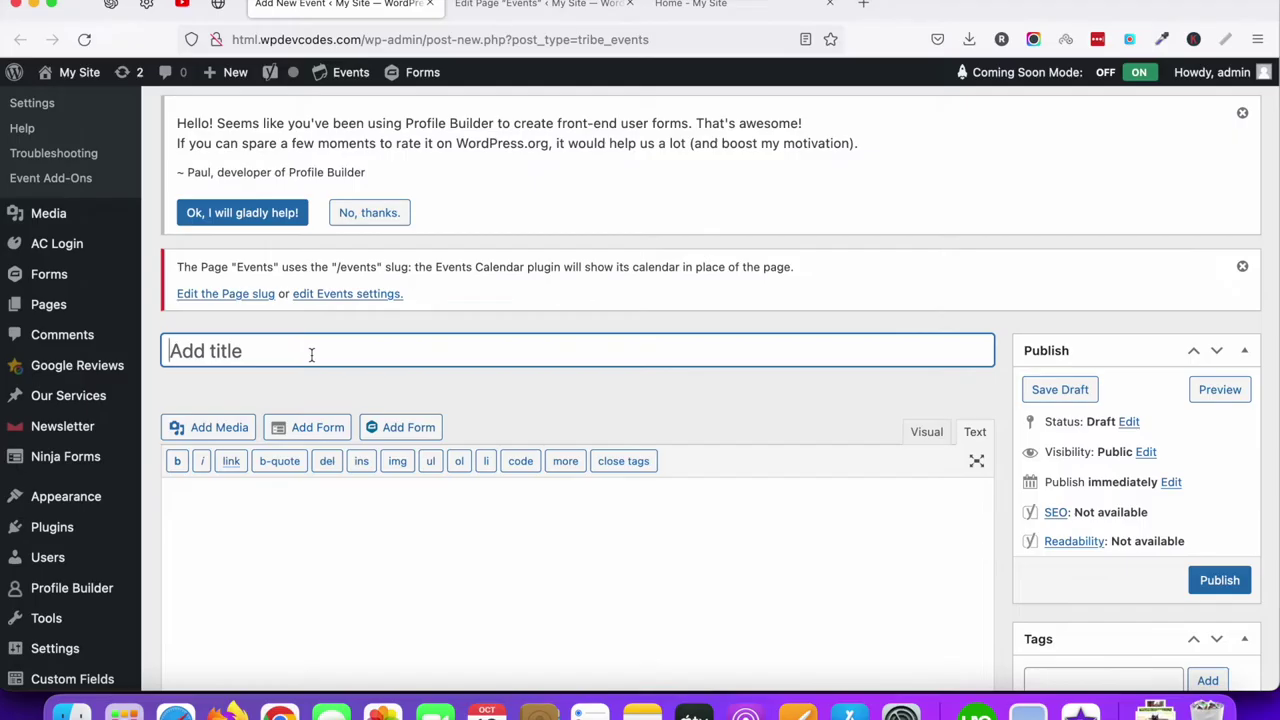
# Step: Title the new event 'Our Event' with description 'This is our new event post...'
pyautogui.write('Our')
pyautogui.write(' Event')
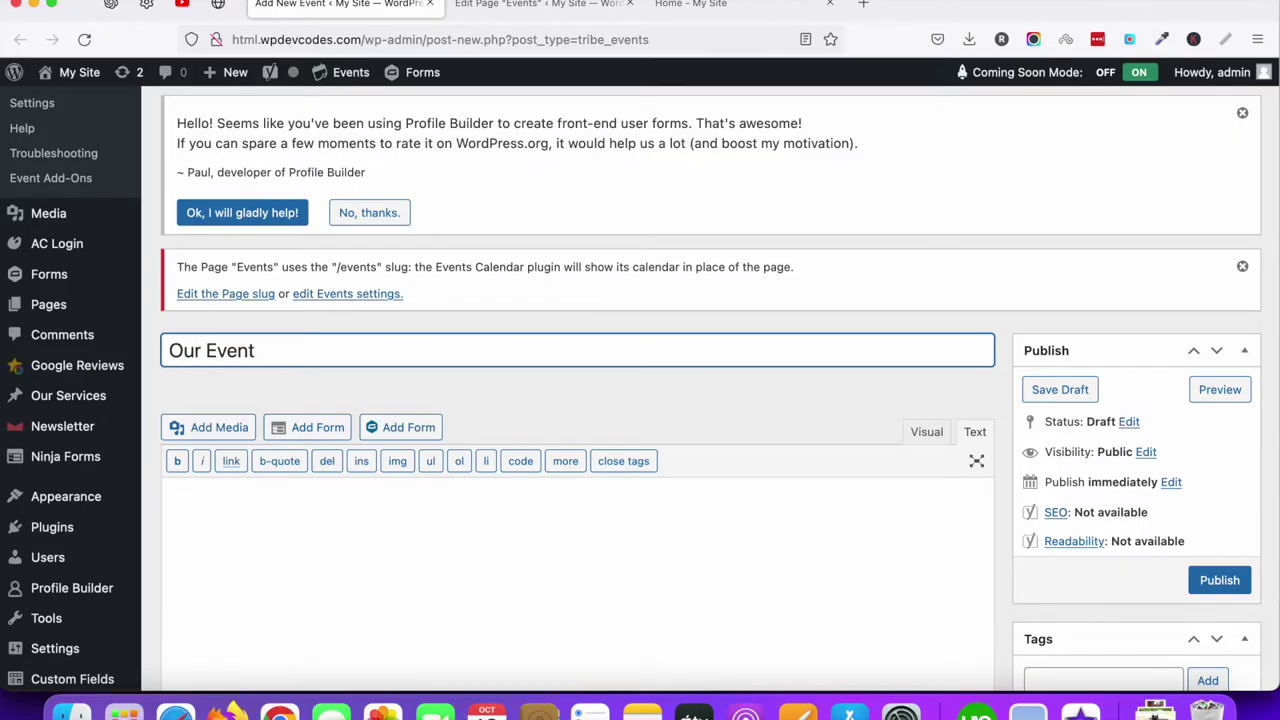
pyautogui.scroll(-3, 667, 293)
pyautogui.click(594, 330)
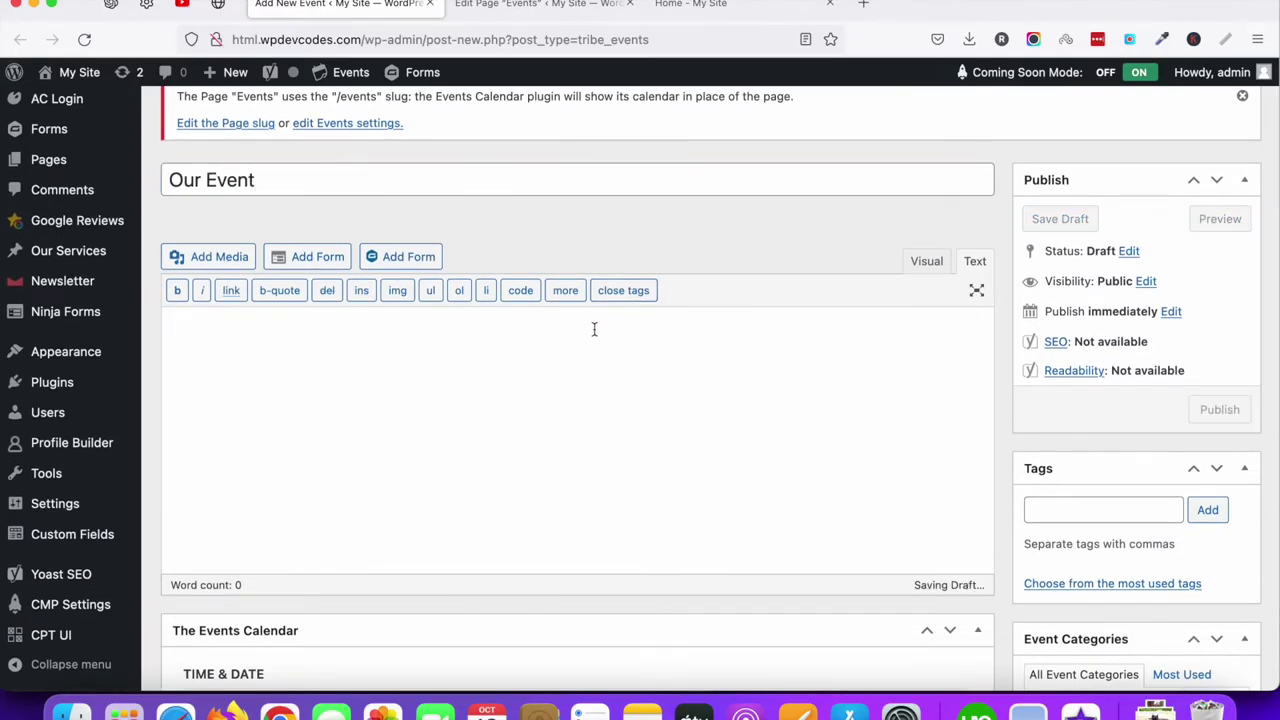
pyautogui.write('This is our new event post...')
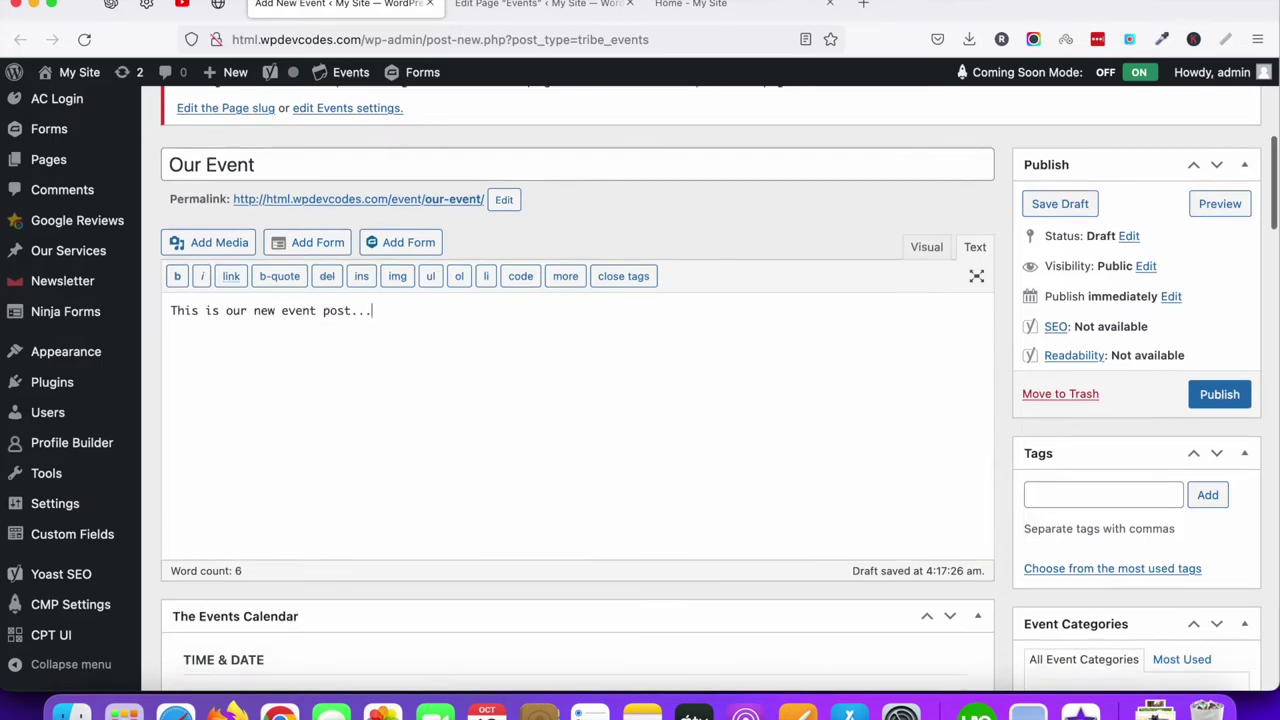
pyautogui.scroll(-5, 546, 329)
# Step: Set the event date to 10/20/2022, 8:00am to 5:00pm, not all-day
pyautogui.scroll(-5, 509, 343)
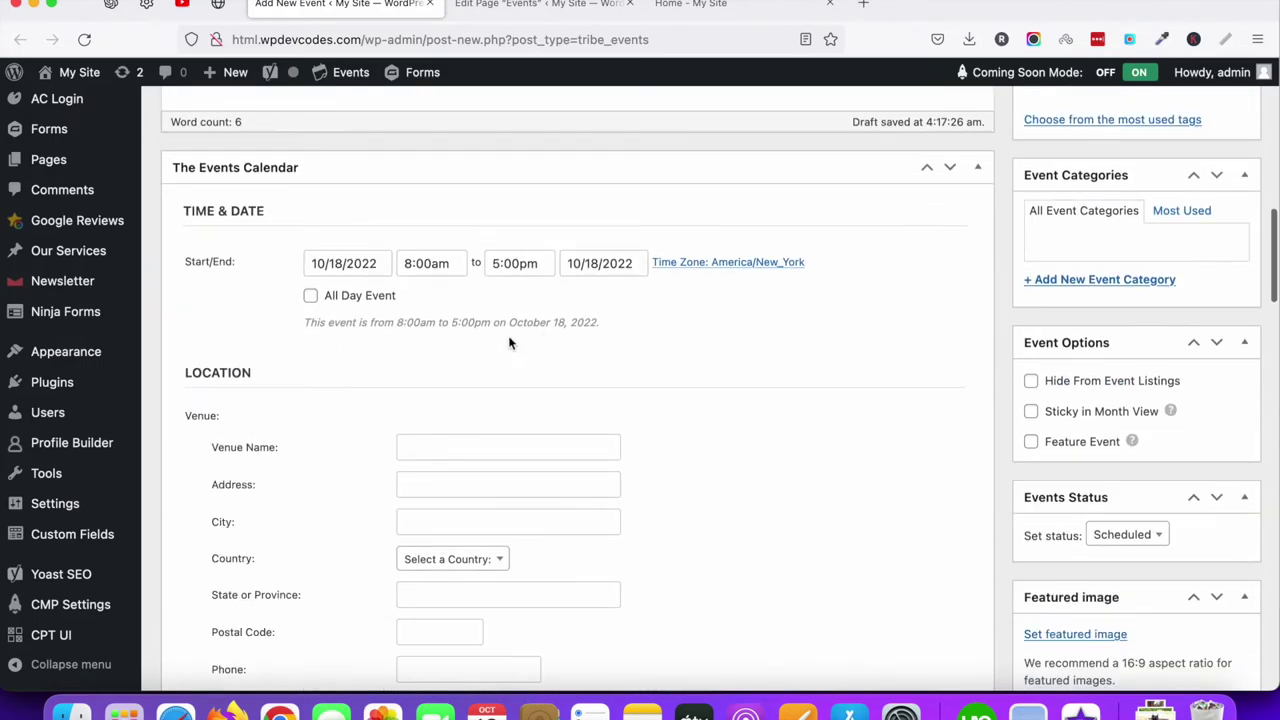
pyautogui.click(379, 266)
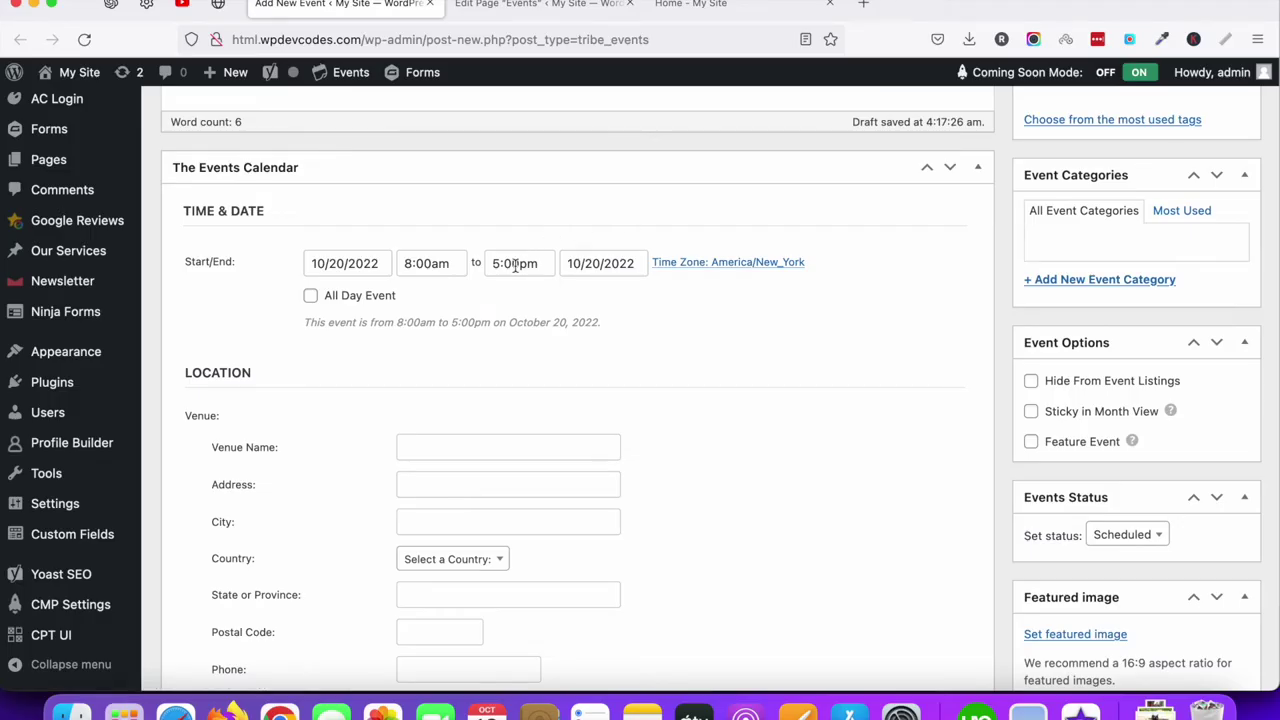
pyautogui.click(444, 270)
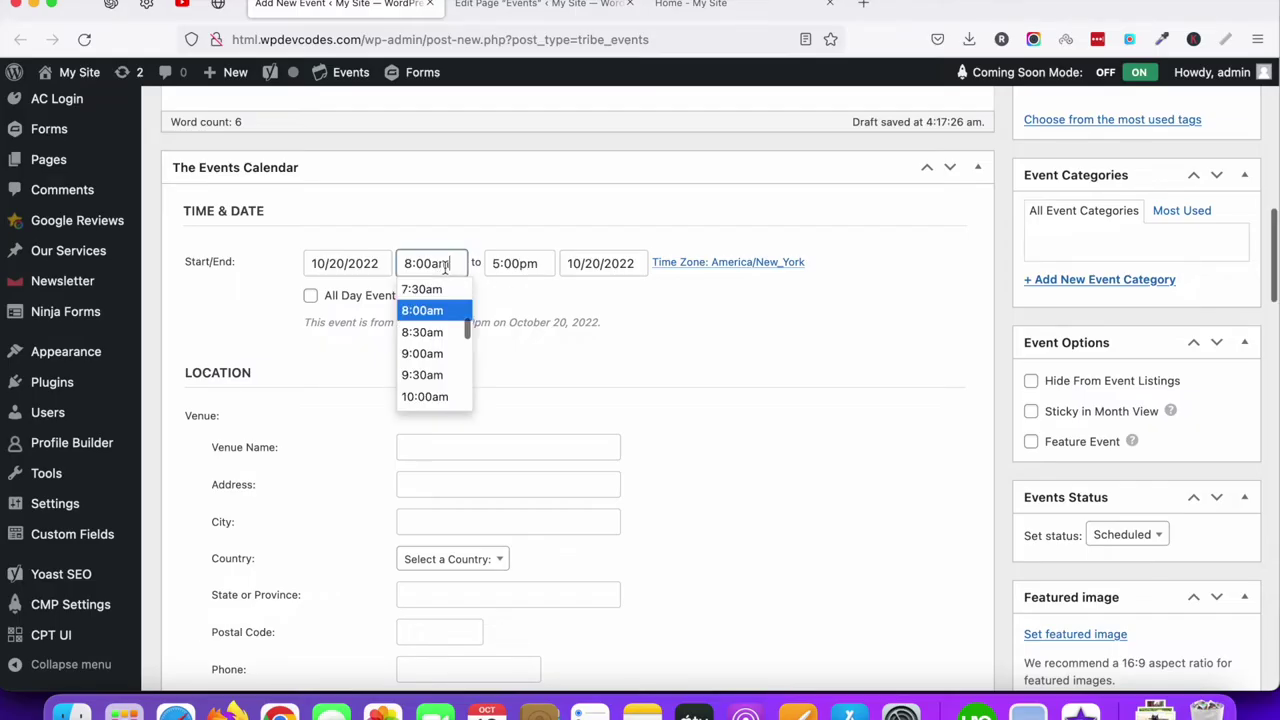
pyautogui.click(512, 264)
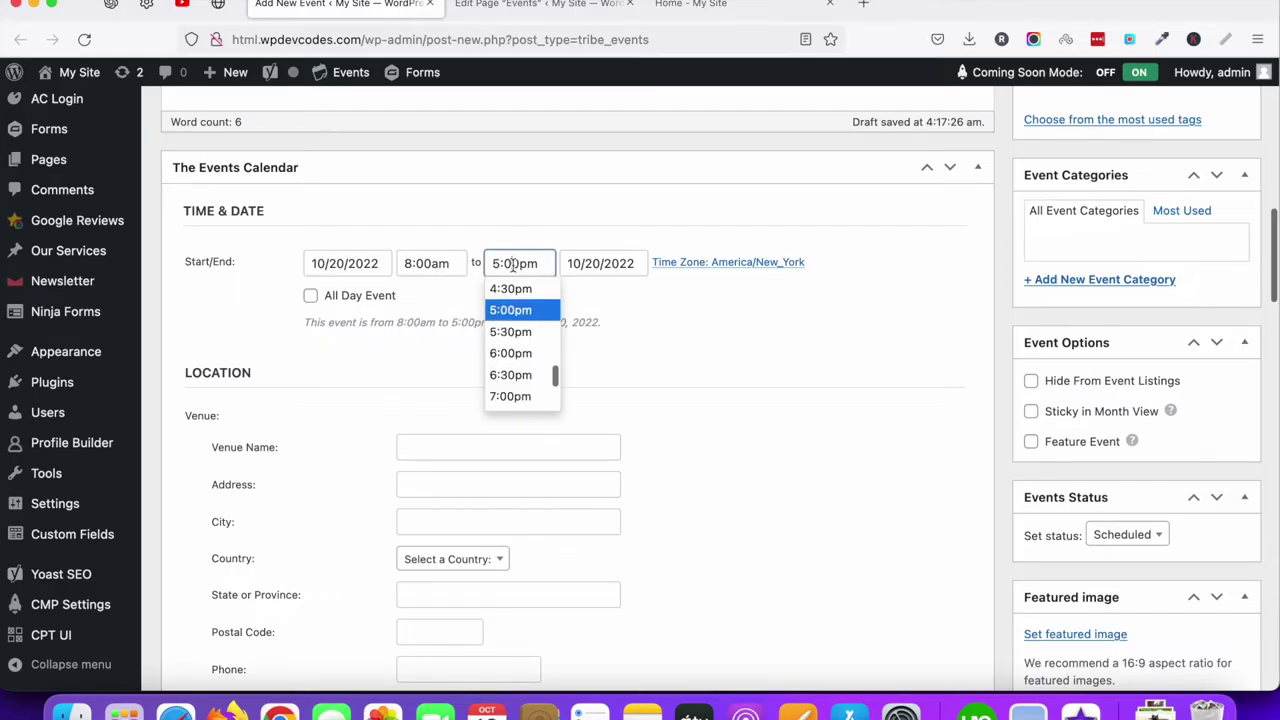
pyautogui.click(622, 296)
pyautogui.click(311, 297)
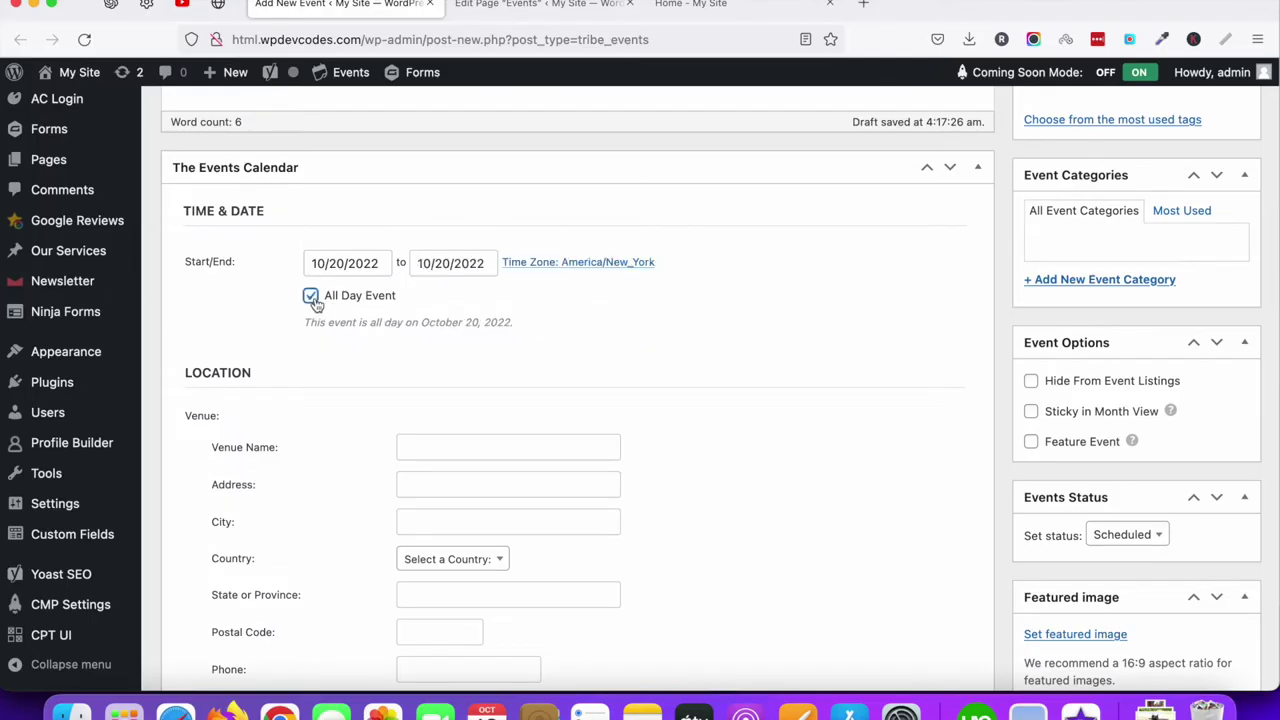
pyautogui.click(311, 297)
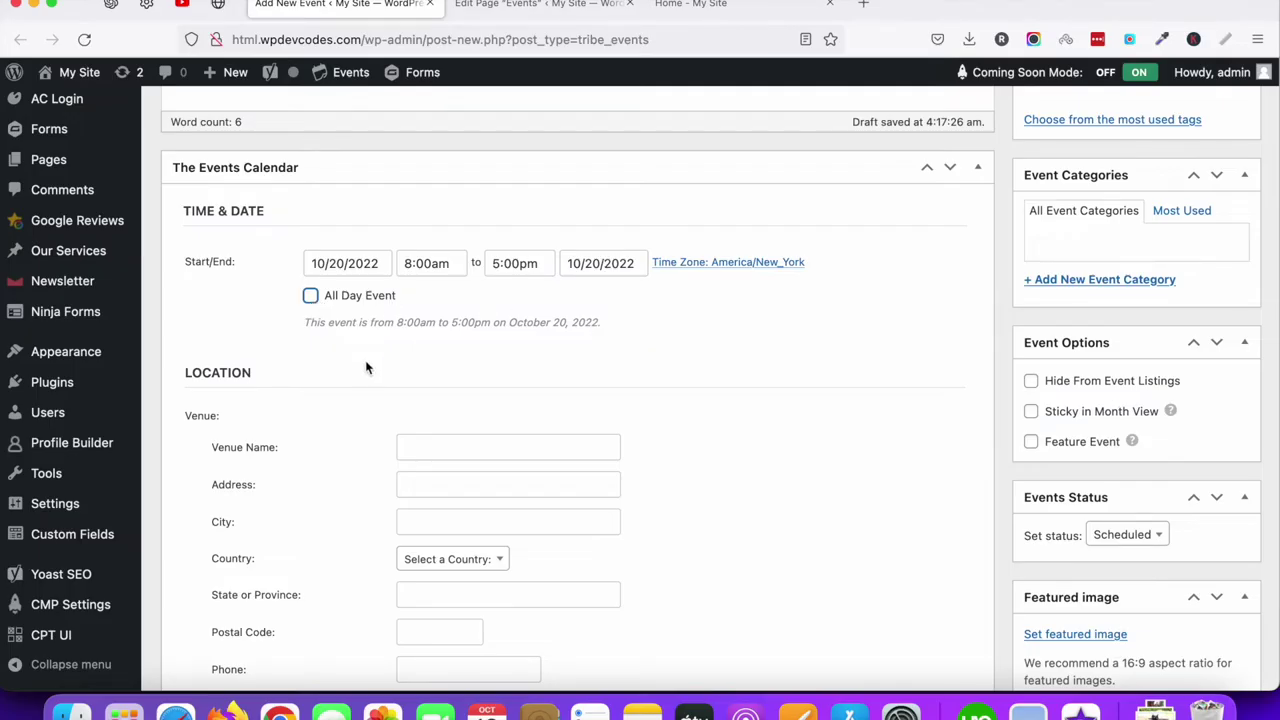
pyautogui.scroll(-3, 366, 368)
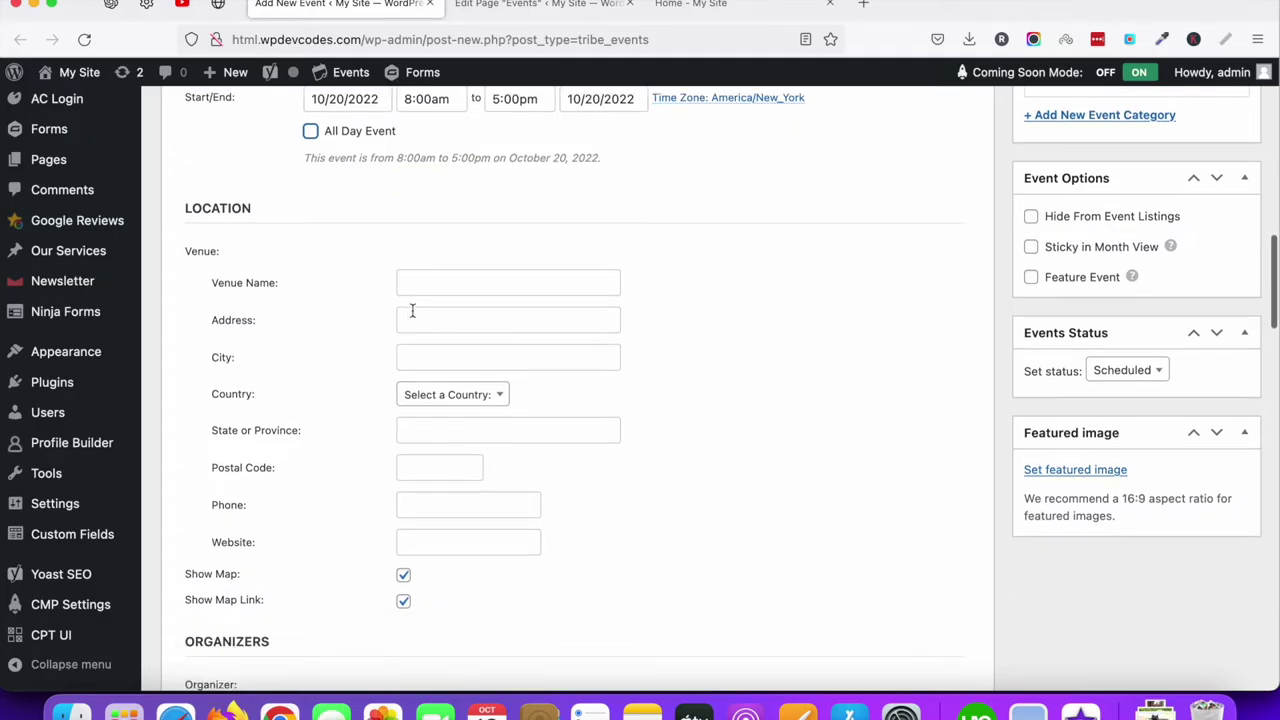
# Step: Review the event fields and publish 'Our Event' for 10/20/2022, 8:00am–5:00pm
pyautogui.scroll(-3, 433, 316)
pyautogui.scroll(-3, 442, 316)
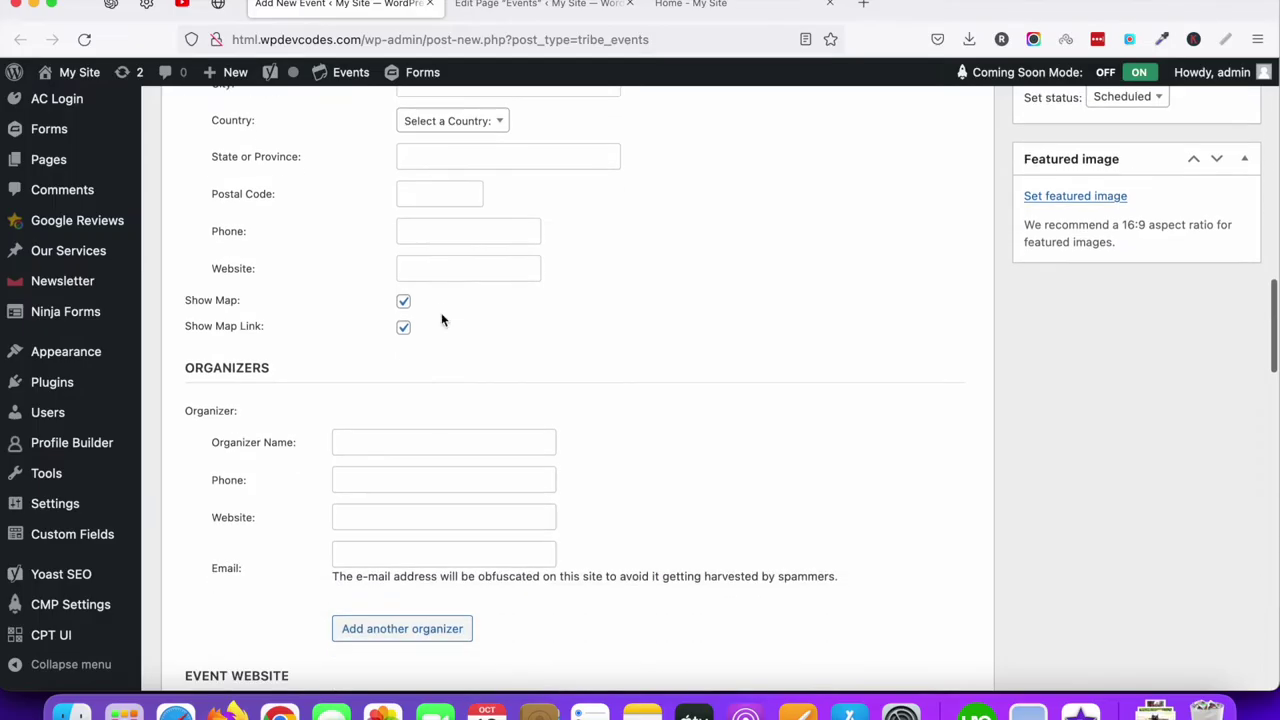
pyautogui.scroll(5, 443, 318)
pyautogui.scroll(-5, 446, 302)
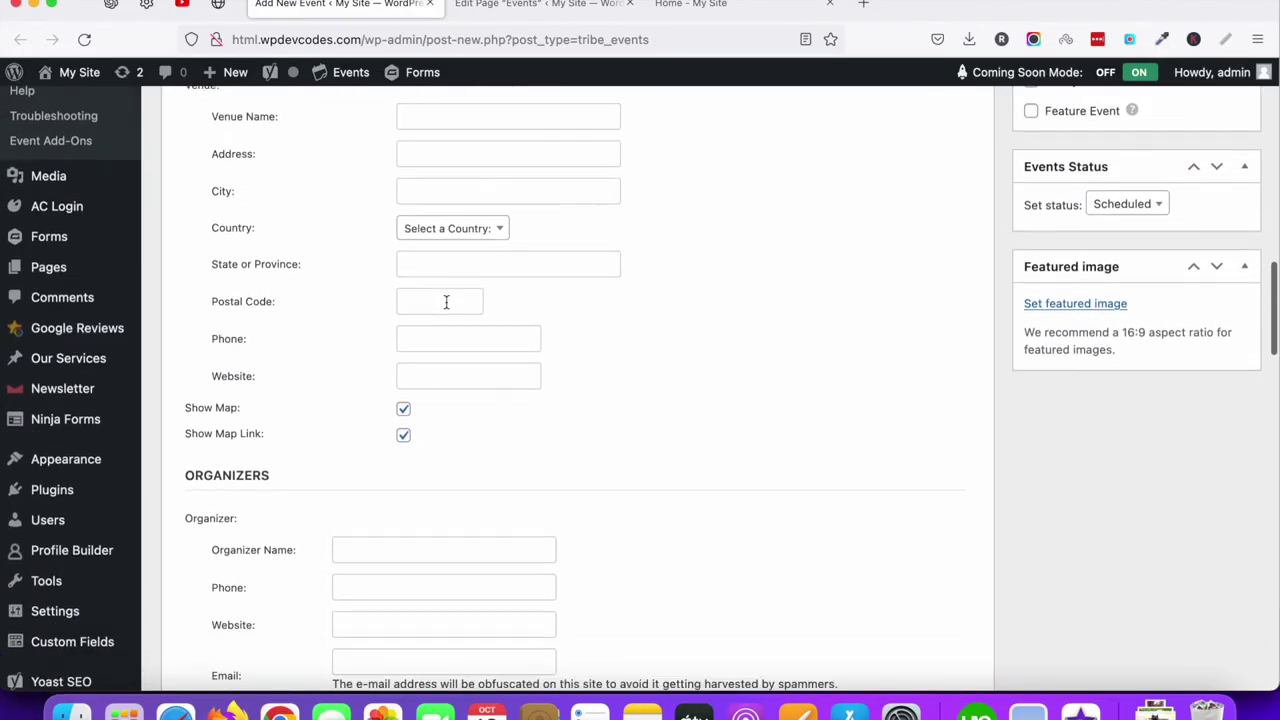
pyautogui.scroll(-2, 447, 309)
pyautogui.scroll(-5, 447, 309)
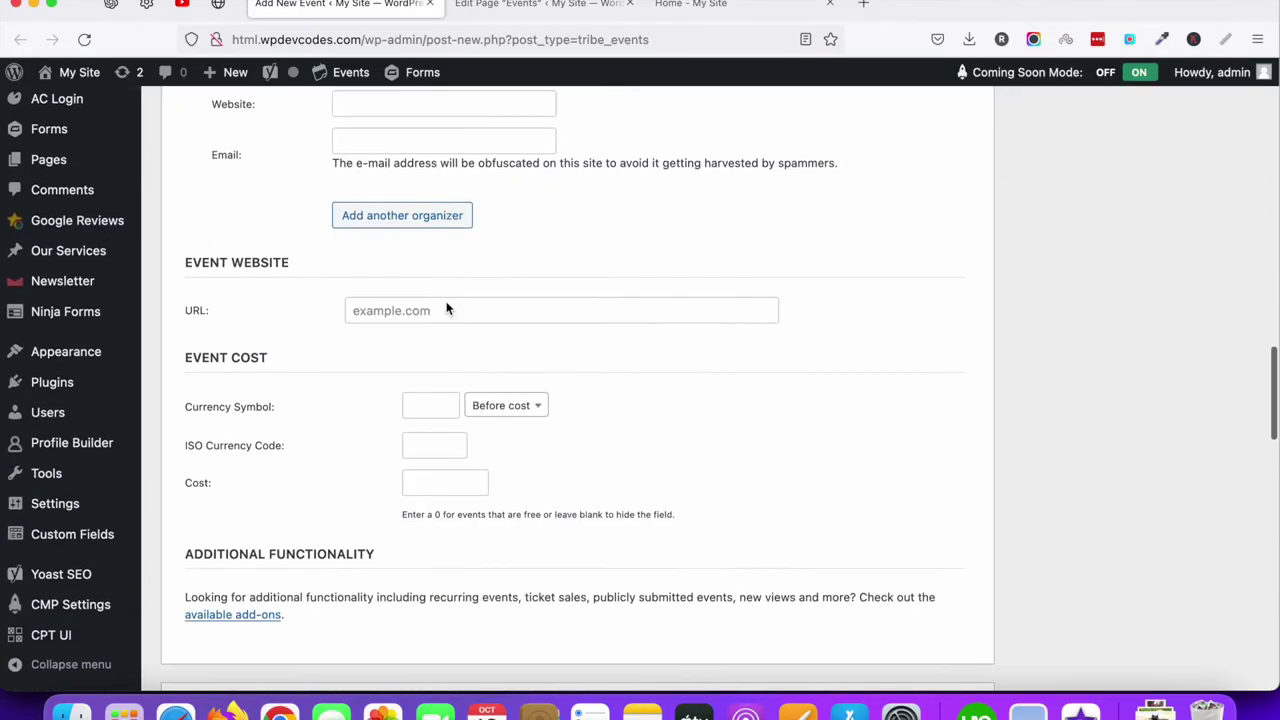
pyautogui.scroll(-3, 447, 309)
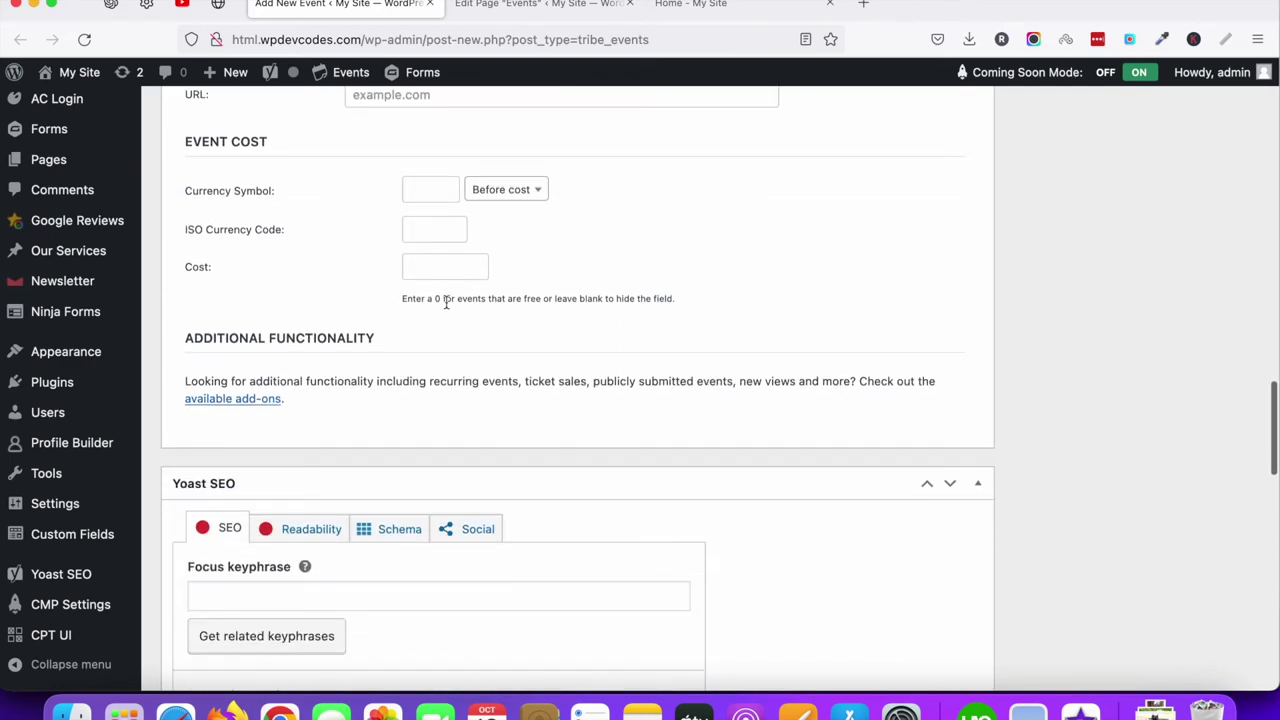
pyautogui.scroll(-2, 500, 340)
pyautogui.scroll(-3, 557, 375)
pyautogui.scroll(15, 600, 310)
pyautogui.scroll(3, 538, 277)
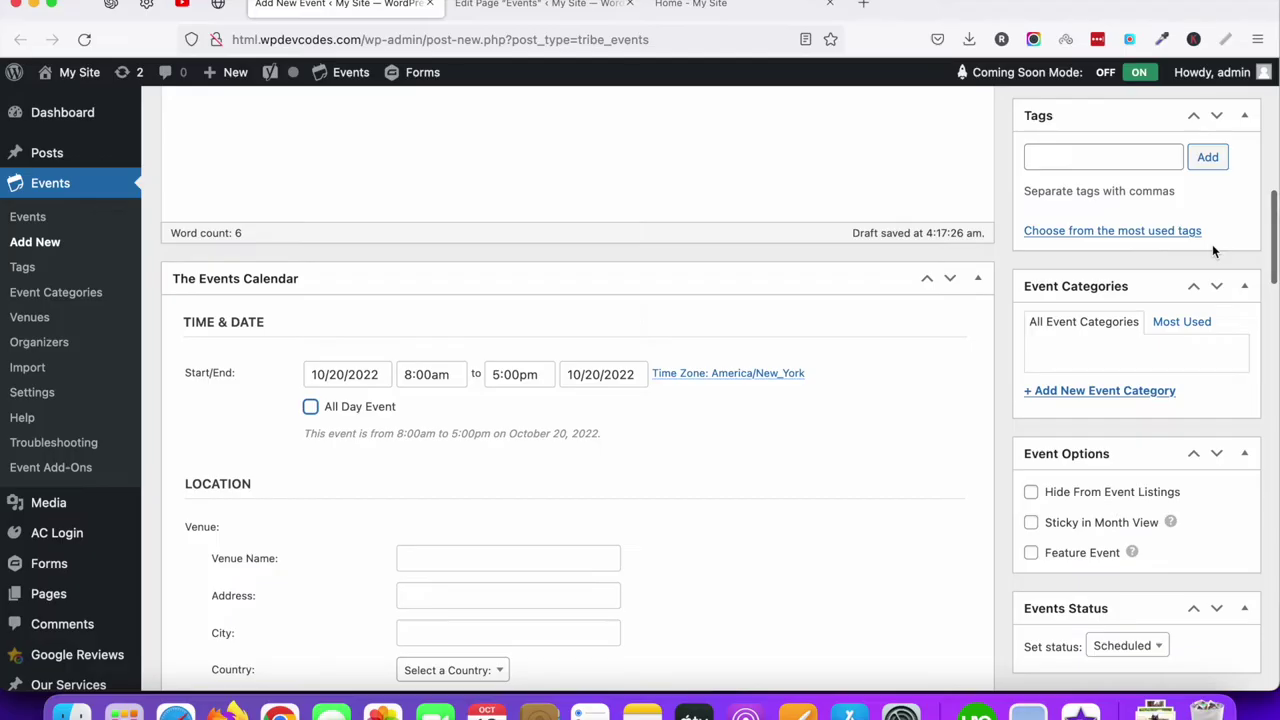
pyautogui.scroll(1, 1212, 244)
pyautogui.scroll(3, 1208, 181)
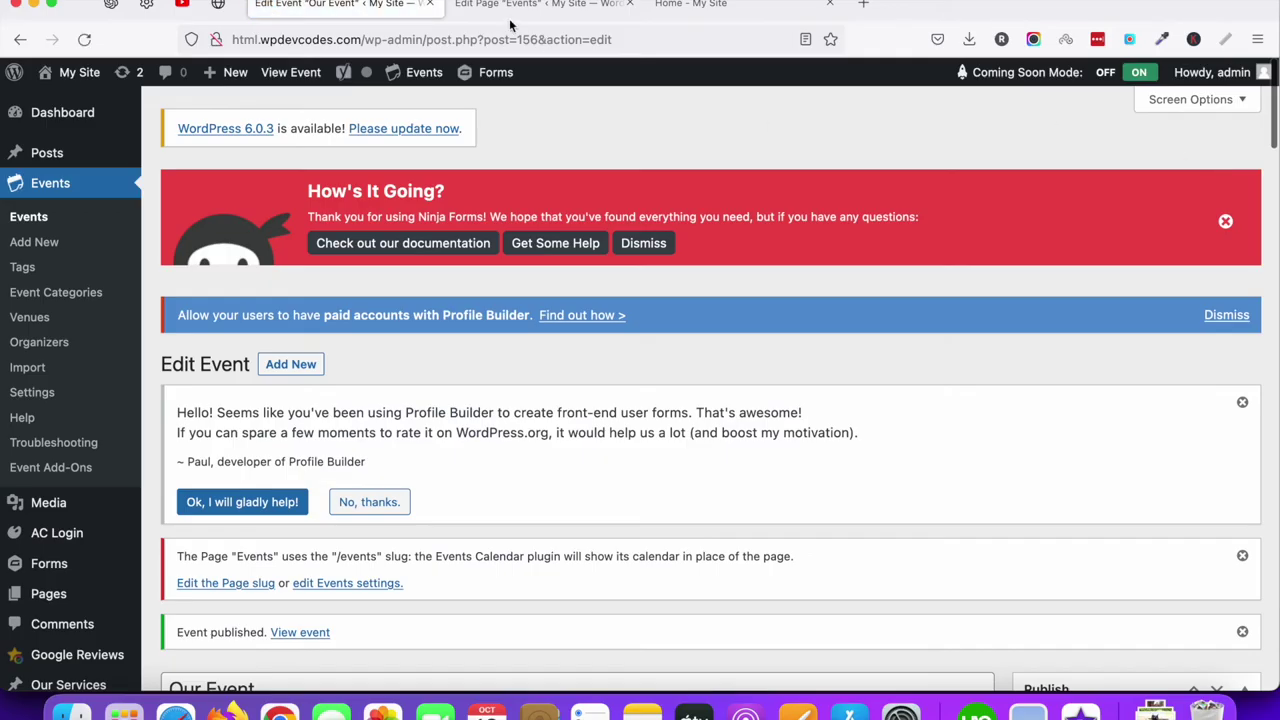
# Step: View the live Events page listing Our Event on October 20, 8:00 am–5:00 pm
pyautogui.click(507, 8)
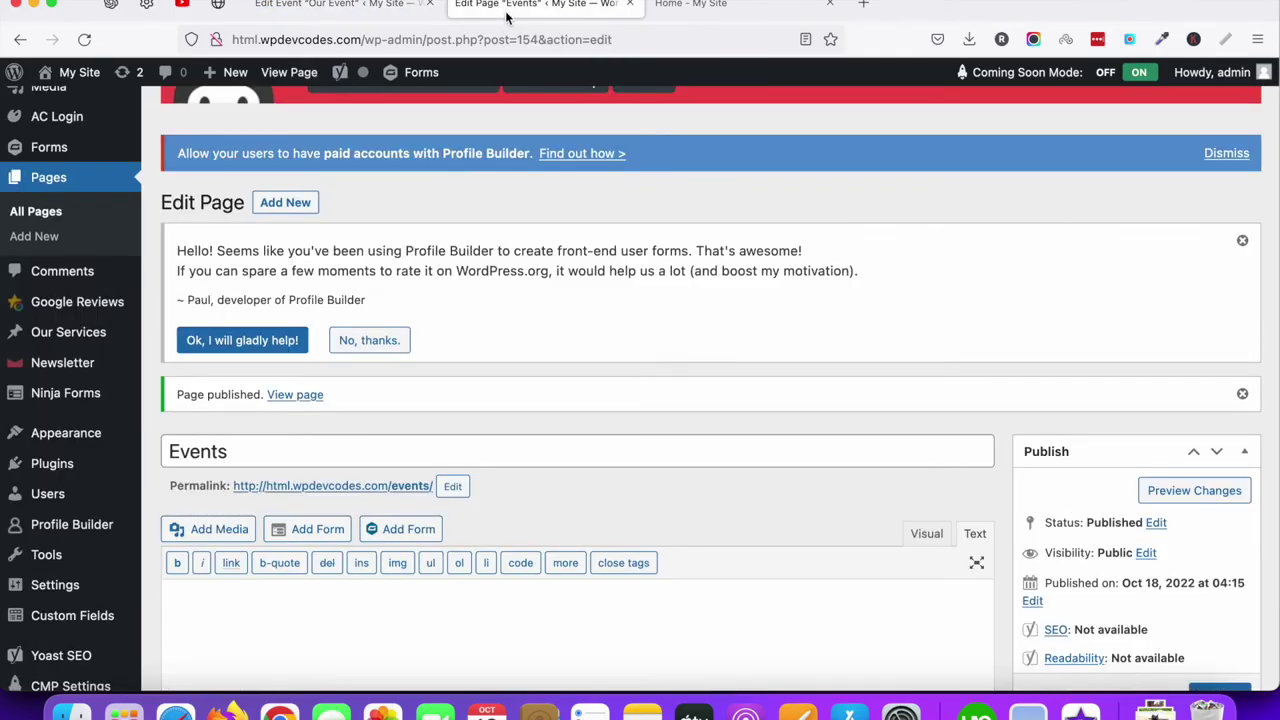
pyautogui.click(287, 396)
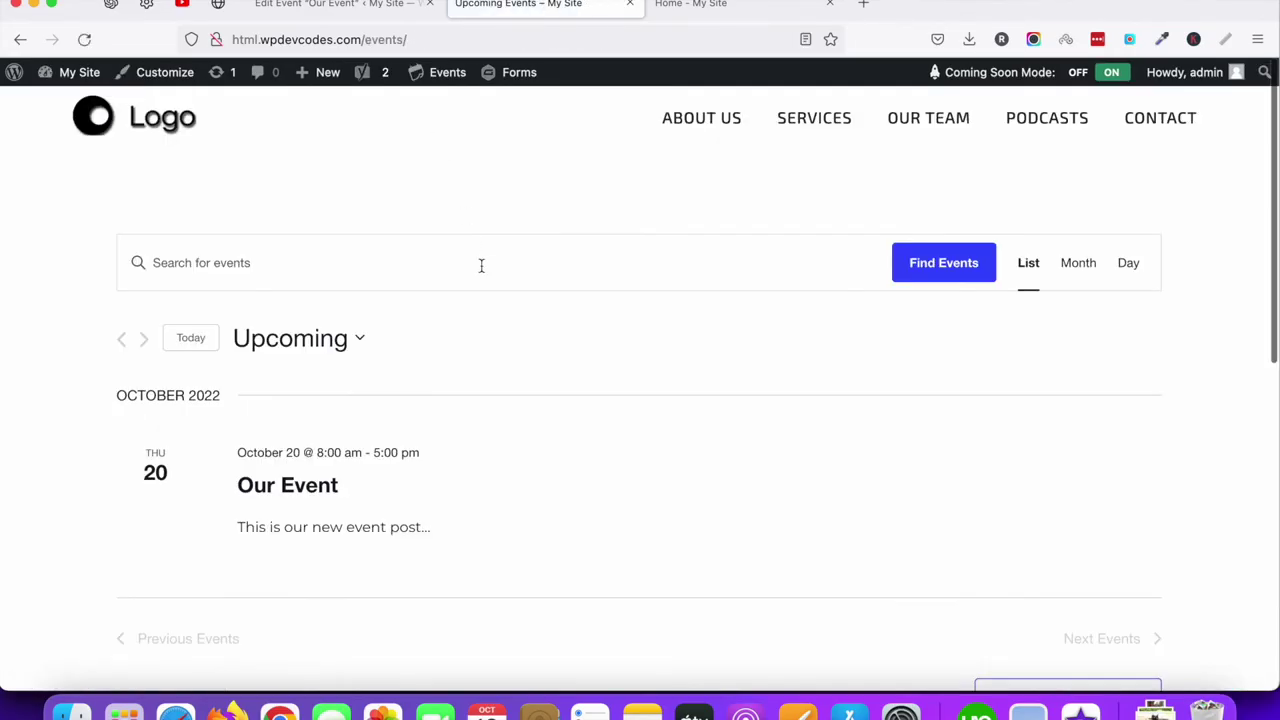
pyautogui.scroll(-3, 489, 306)
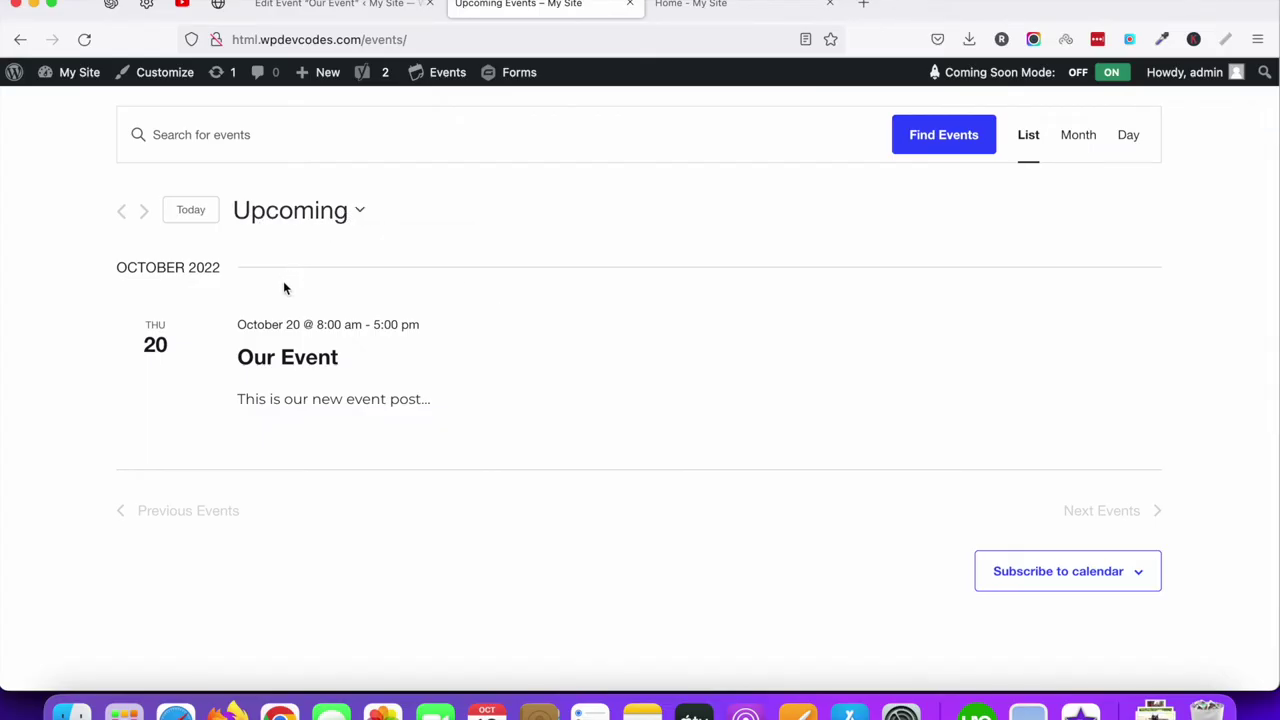
pyautogui.scroll(-2, 412, 318)
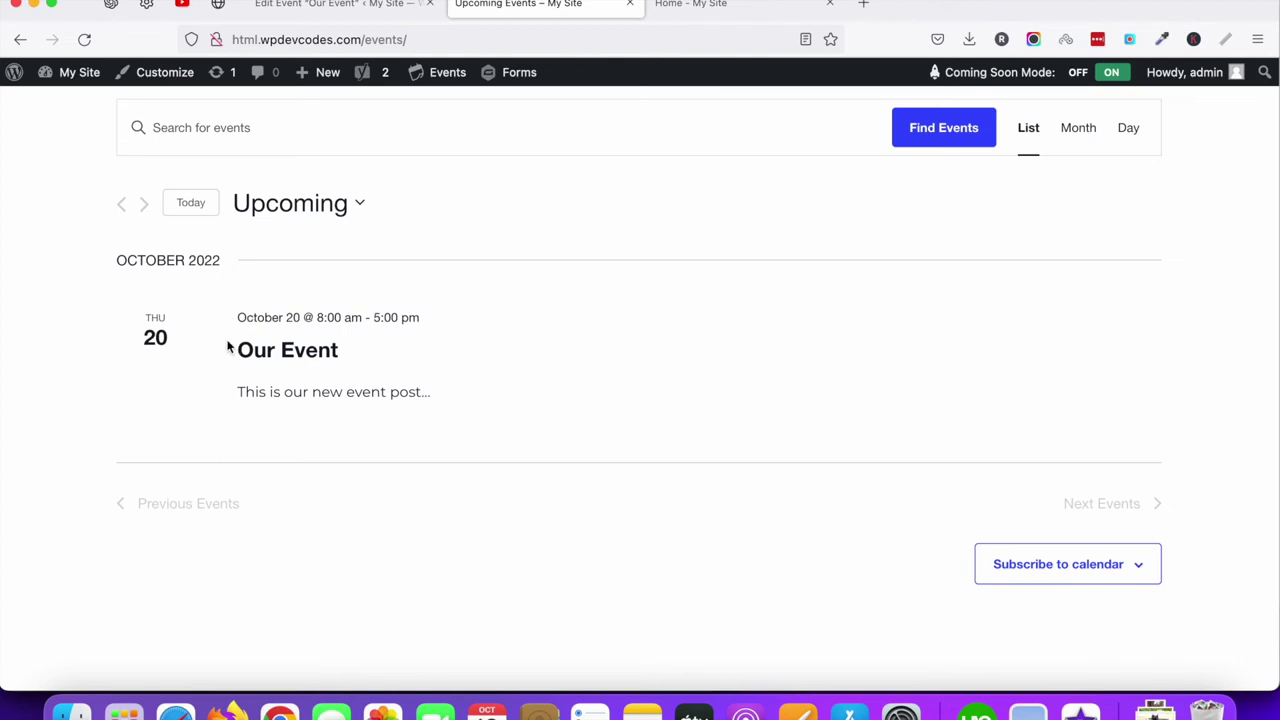
pyautogui.scroll(2, 589, 306)
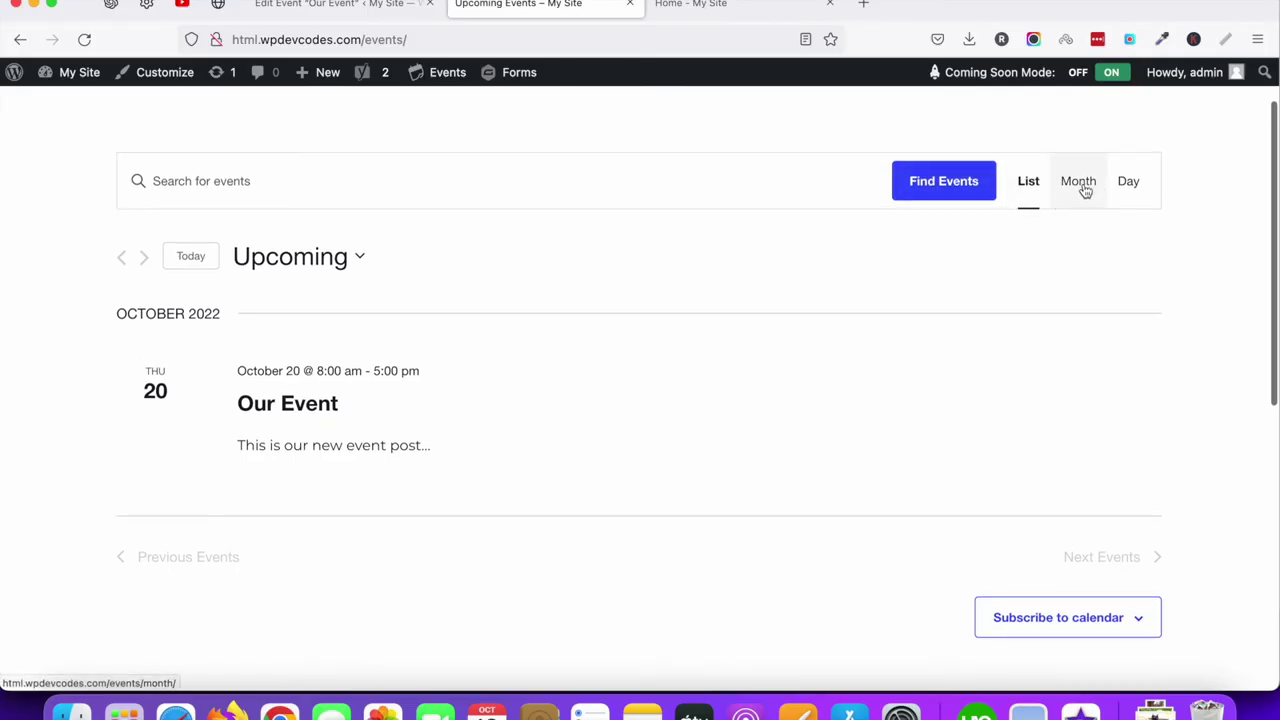
pyautogui.click(1080, 185)
# Step: Browse the October 2022 month calendar showing Our Event on the 20th
pyautogui.scroll(2, 1140, 210)
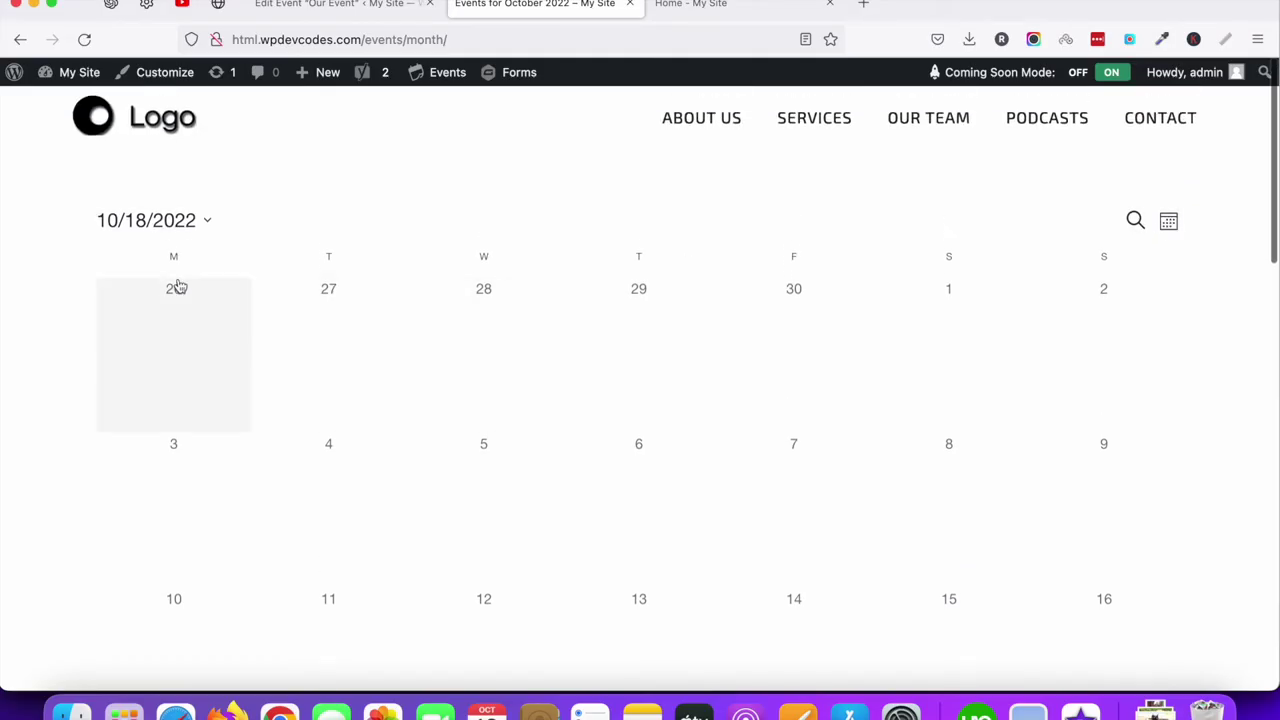
pyautogui.scroll(-2, 704, 470)
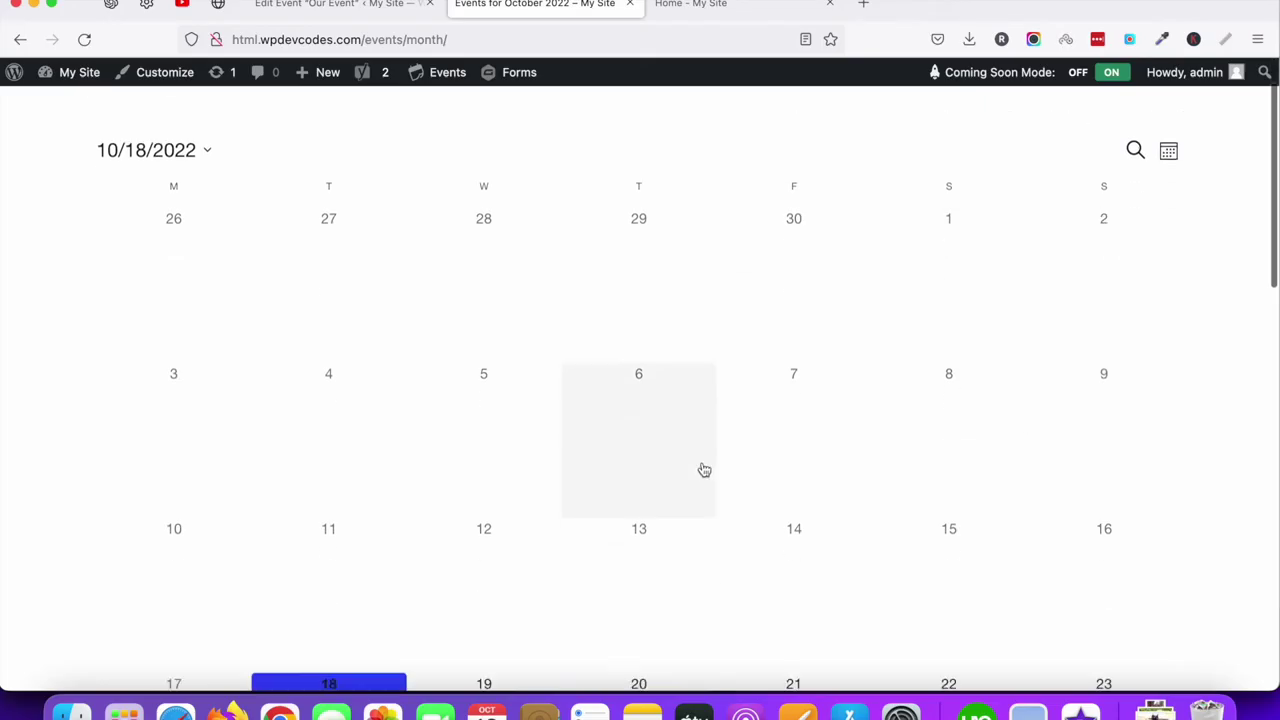
pyautogui.scroll(-5, 704, 470)
pyautogui.scroll(1, 620, 400)
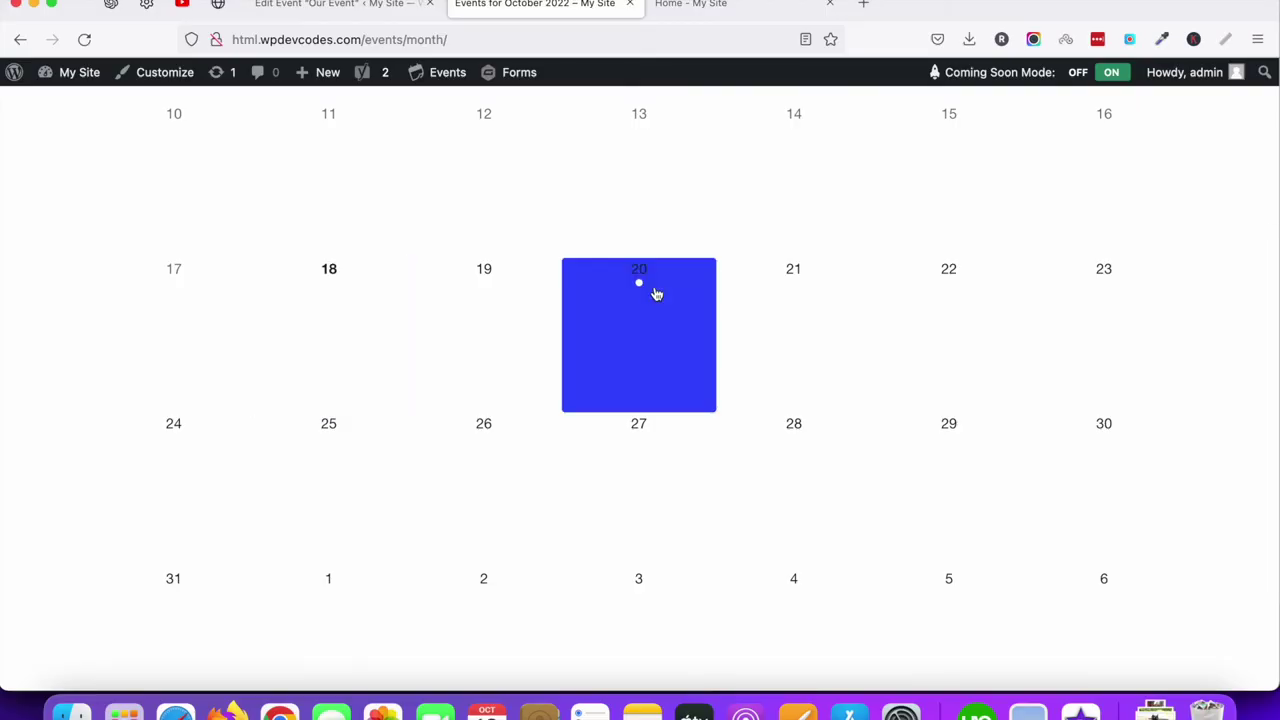
pyautogui.scroll(-5, 637, 300)
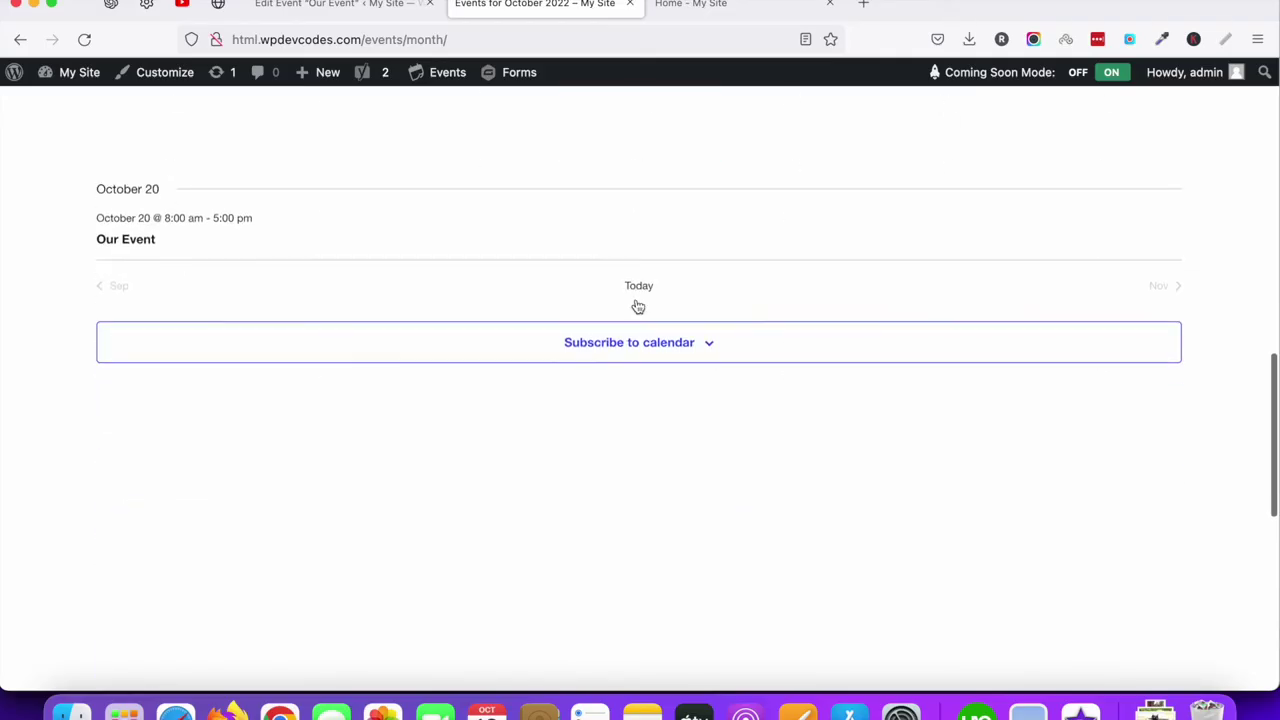
pyautogui.scroll(-3, 630, 312)
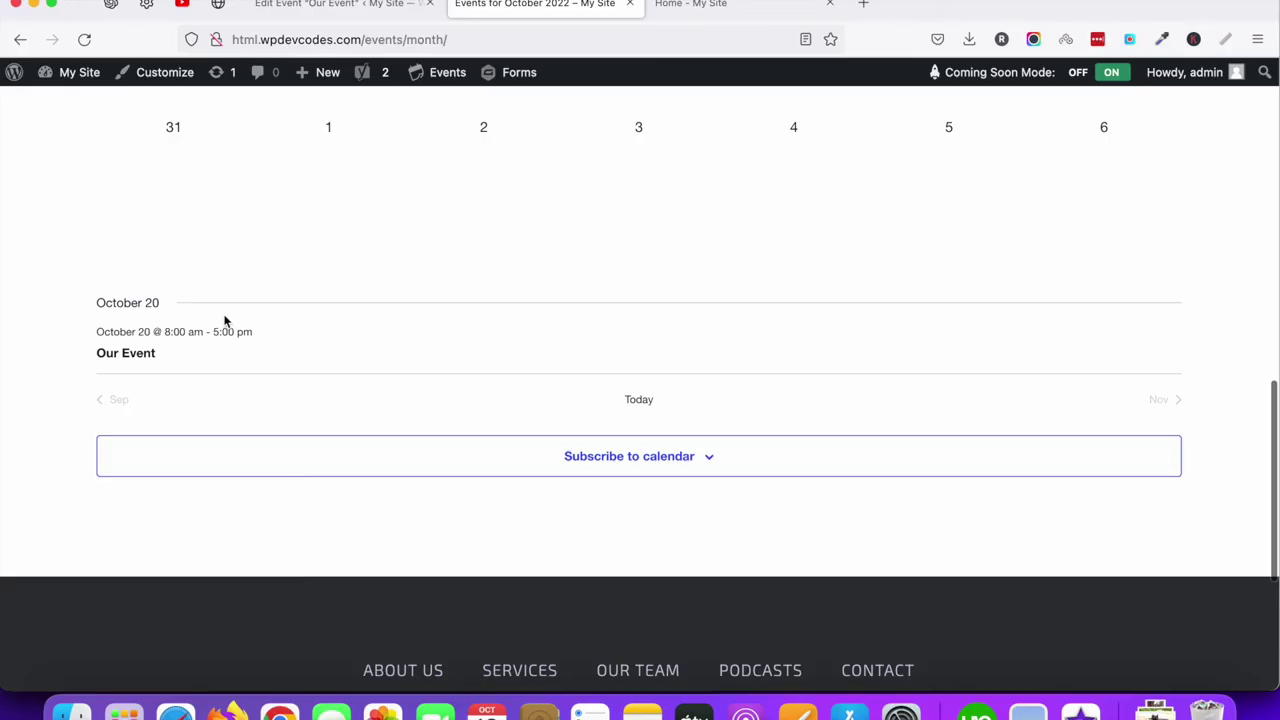
pyautogui.scroll(5, 580, 250)
# Step: Expand October 20's event details and open the single-event page for Our Event
pyautogui.click(631, 188)
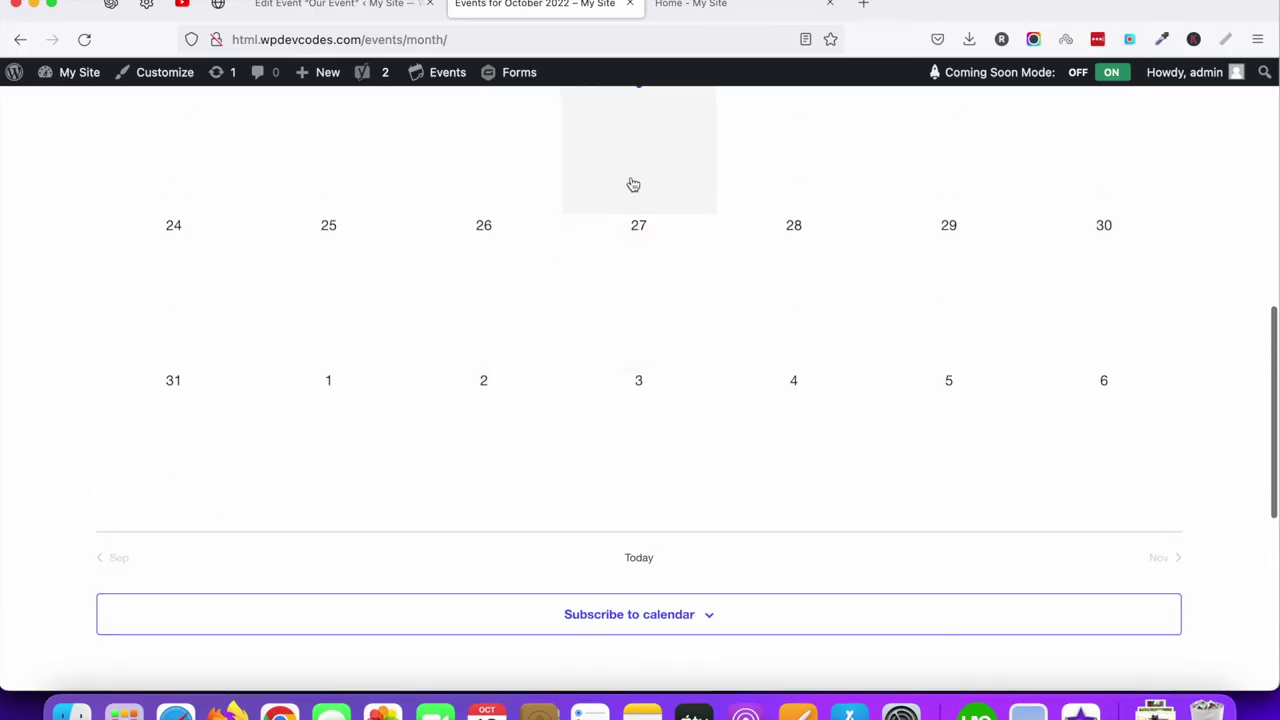
pyautogui.click(648, 163)
pyautogui.scroll(3, 651, 160)
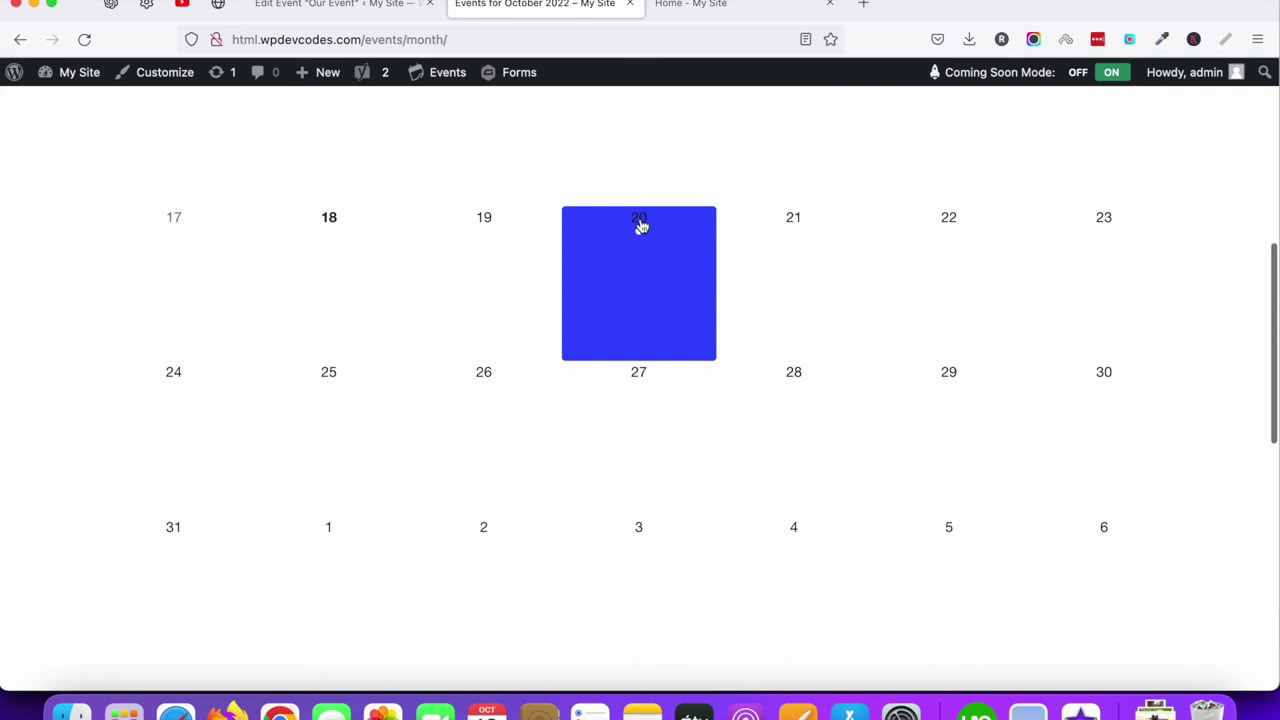
pyautogui.scroll(-5, 642, 226)
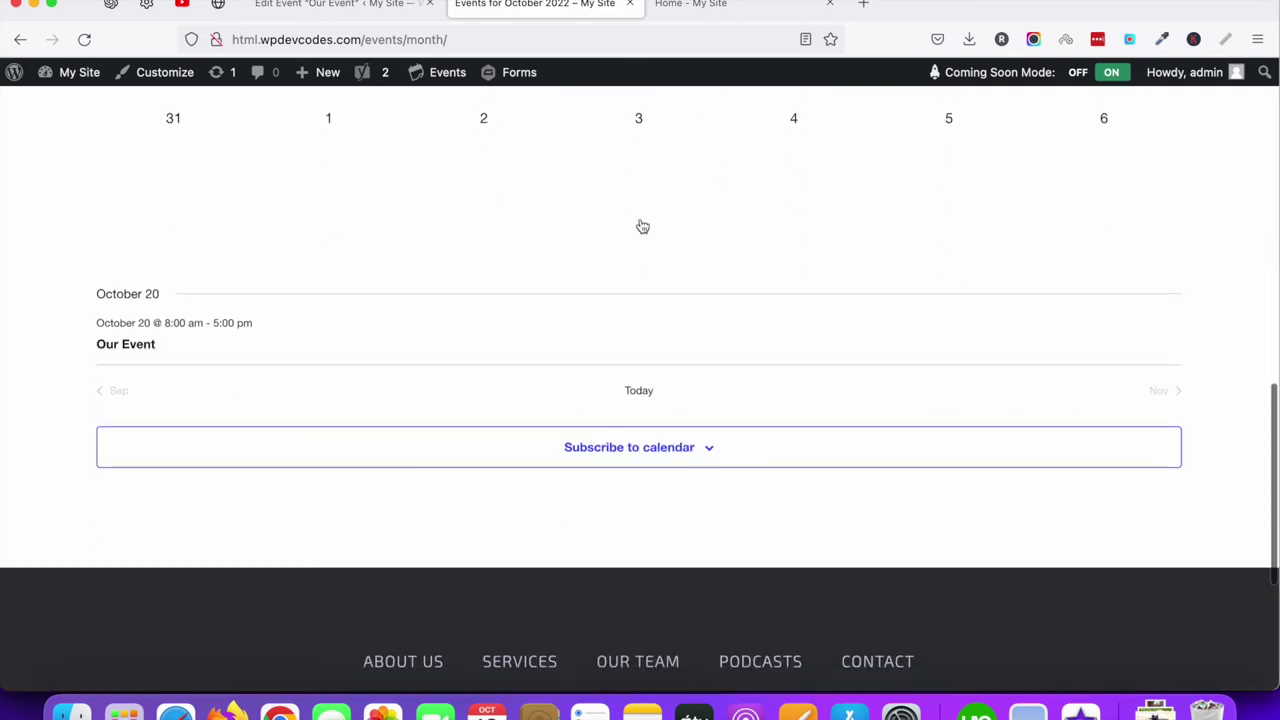
pyautogui.click(125, 338)
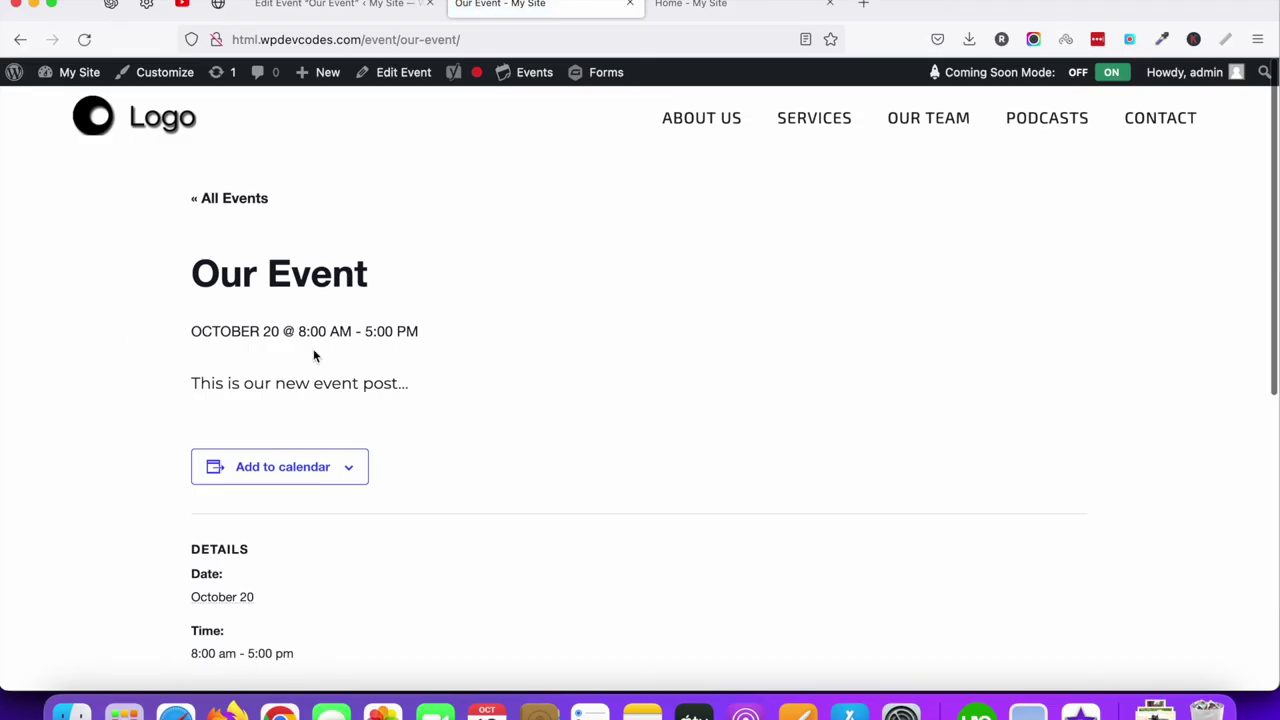
# Step: Review the single 'Our Event' page, highlighting its event description text
pyautogui.scroll(-2, 313, 355)
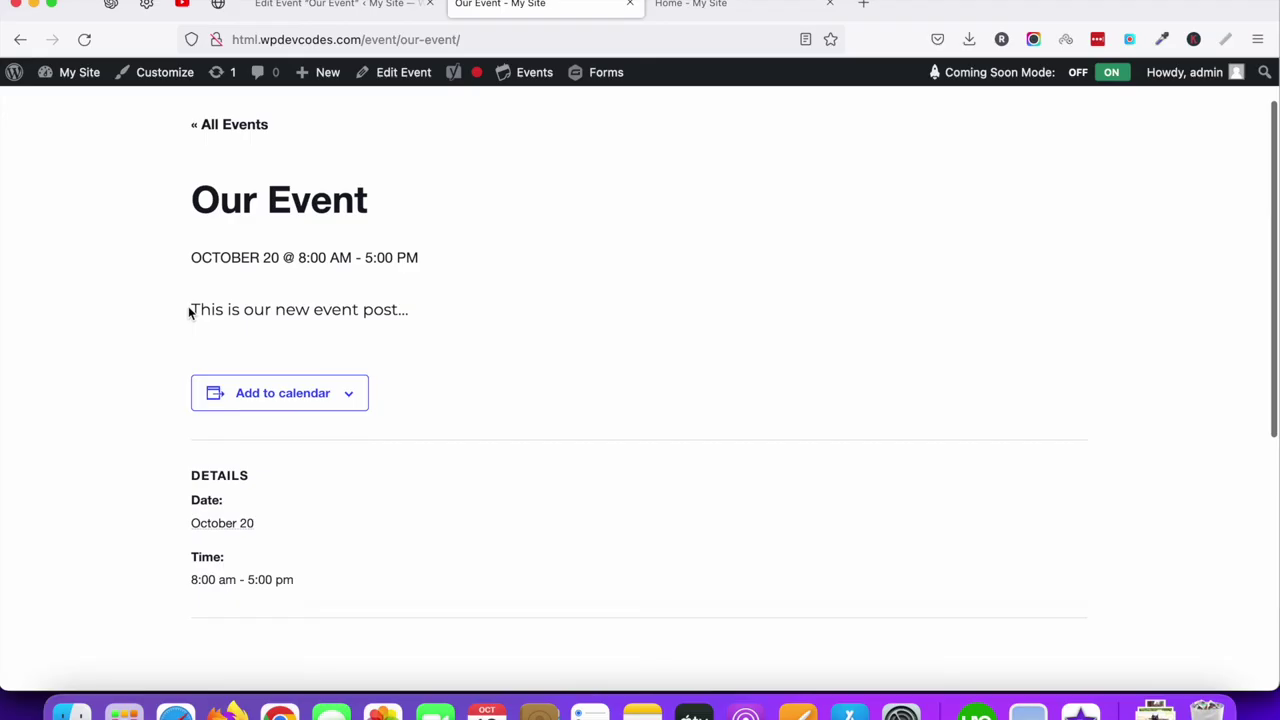
pyautogui.moveTo(189, 314); pyautogui.dragTo(419, 314)
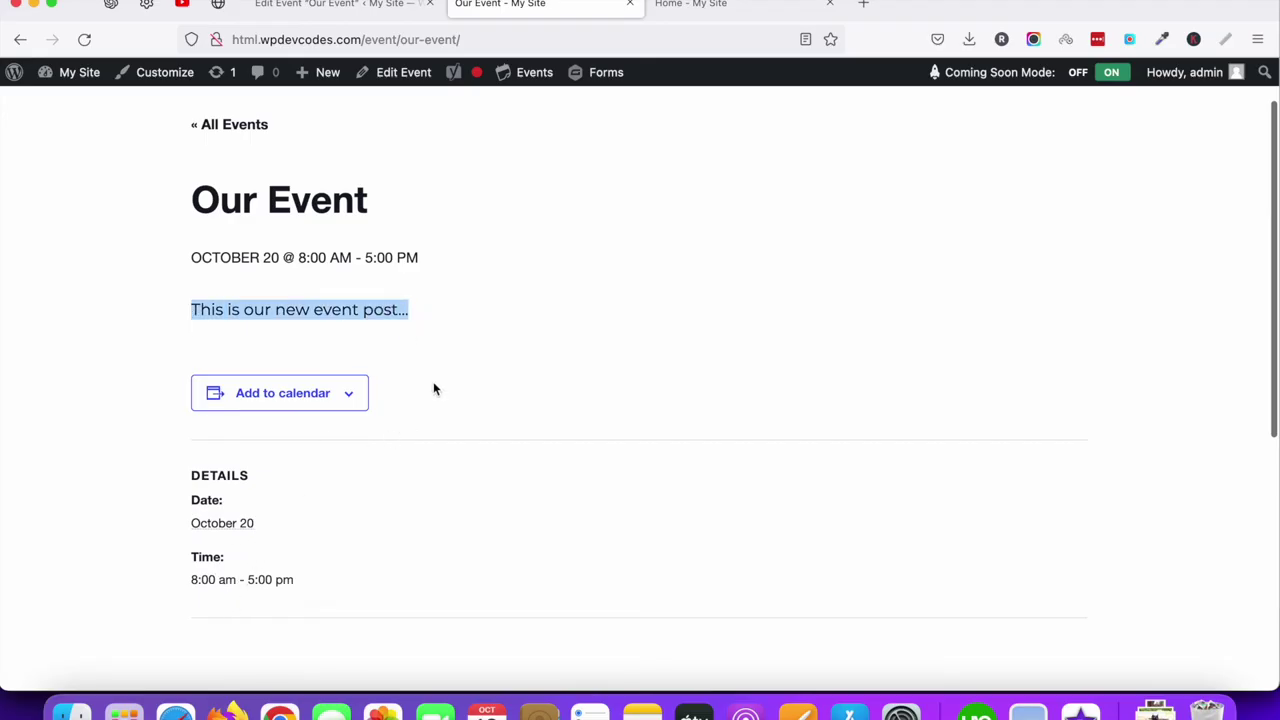
pyautogui.scroll(-5, 434, 389)
pyautogui.scroll(6, 439, 380)
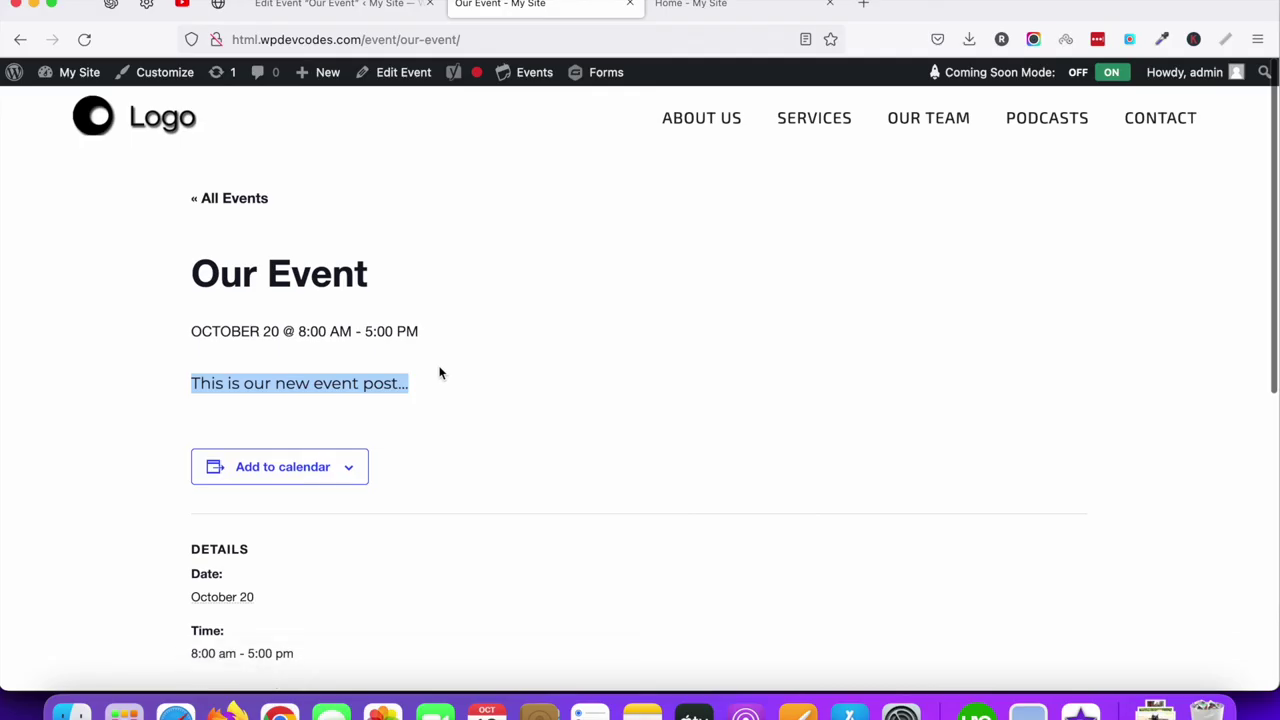
pyautogui.scroll(-5, 439, 373)
pyautogui.scroll(2, 437, 371)
pyautogui.scroll(3, 437, 371)
# Step: Go back to the month calendar and switch the events display to List view
pyautogui.click(17, 44)
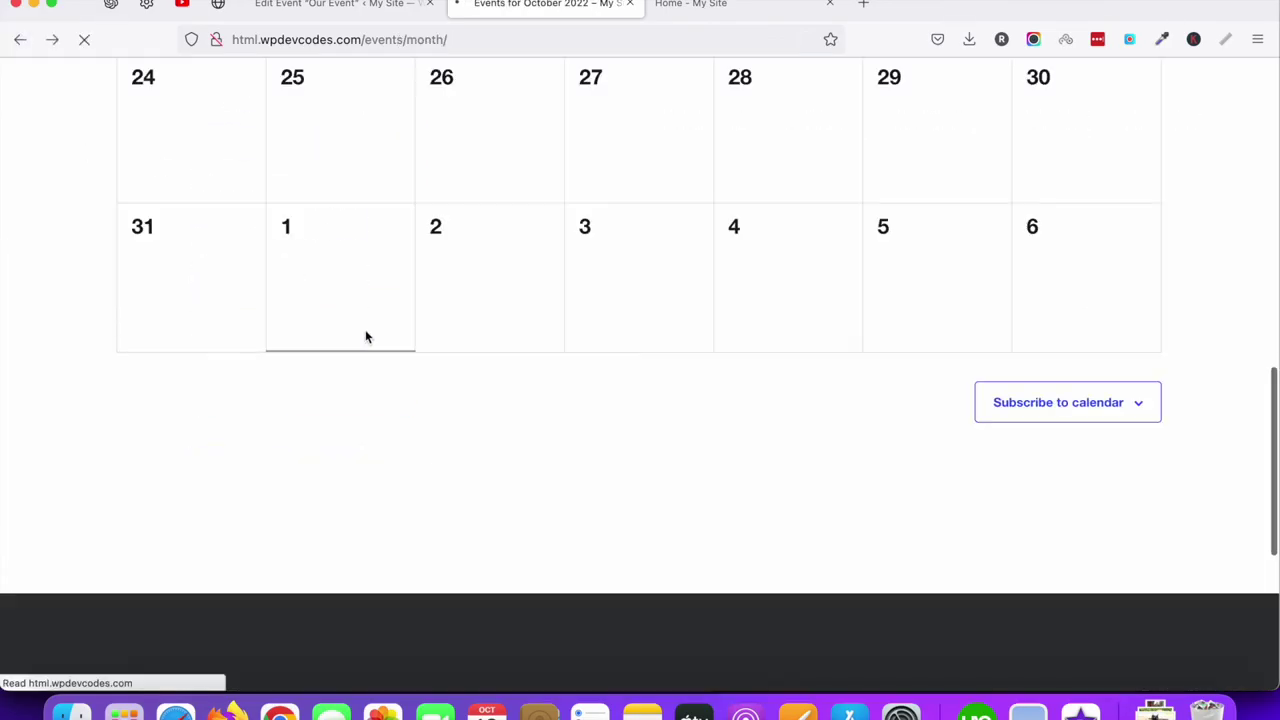
pyautogui.scroll(1, 580, 437)
pyautogui.scroll(8, 578, 435)
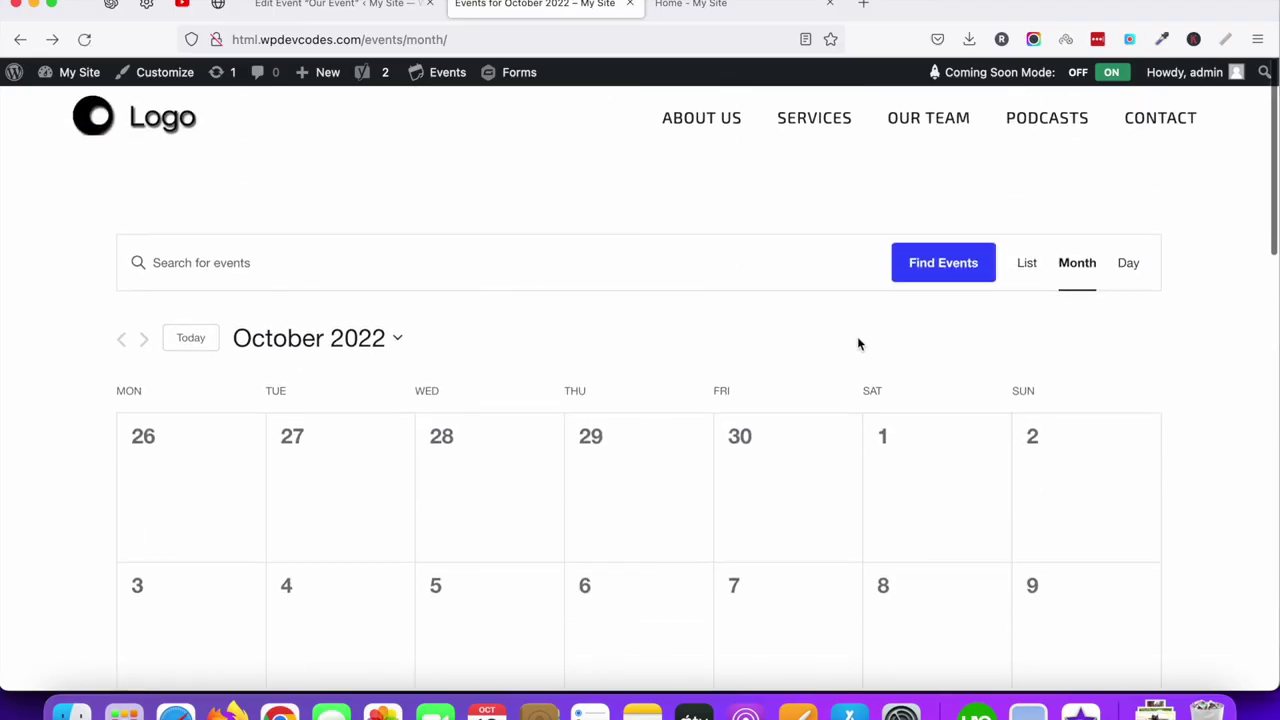
pyautogui.click(1027, 263)
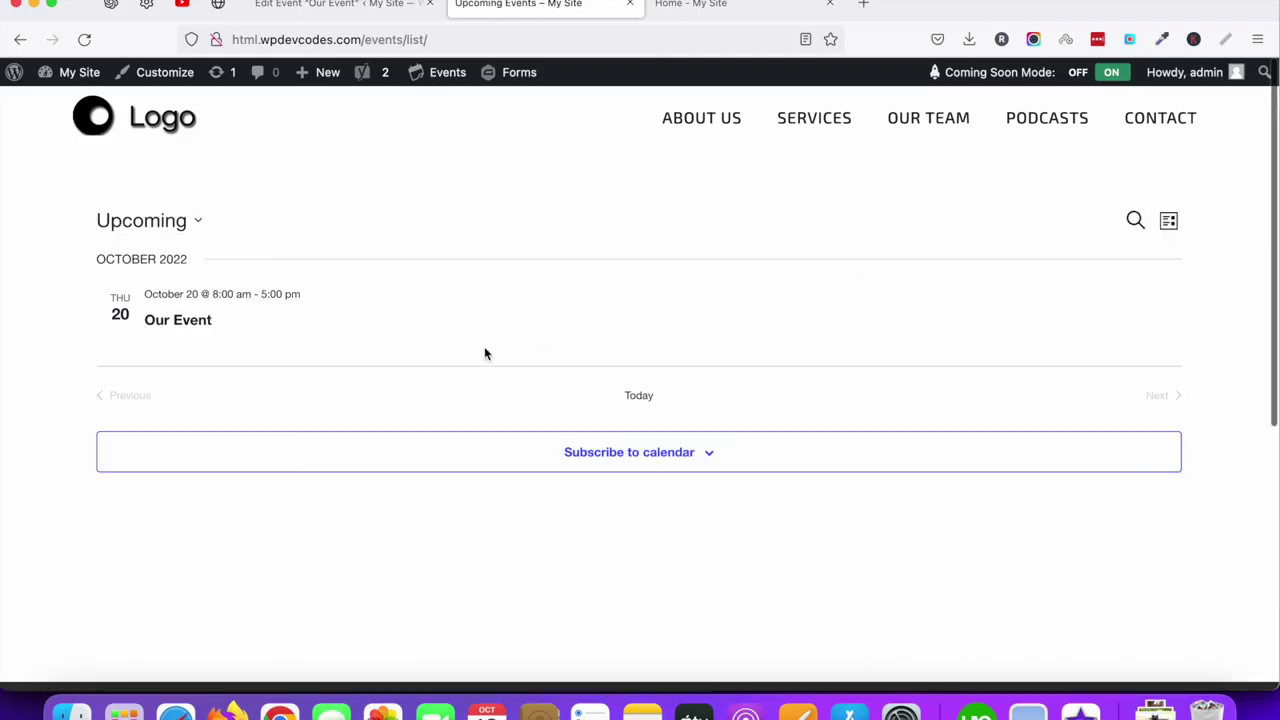